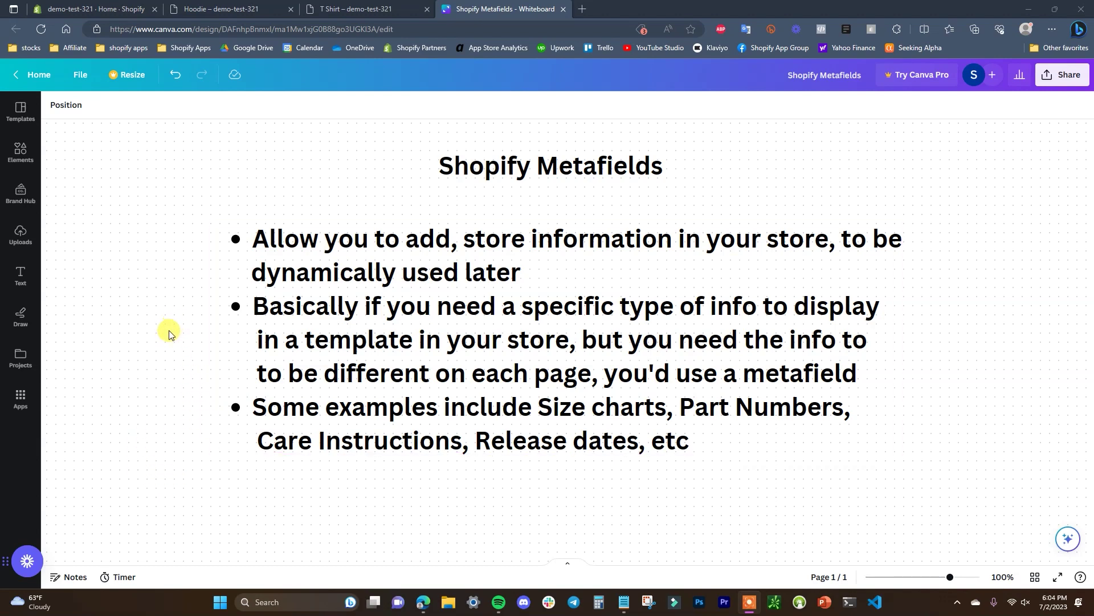
- Open the online store's themes page in the Shopify admin and return to the Shopify Metafields whiteboard
left_click(108, 6)
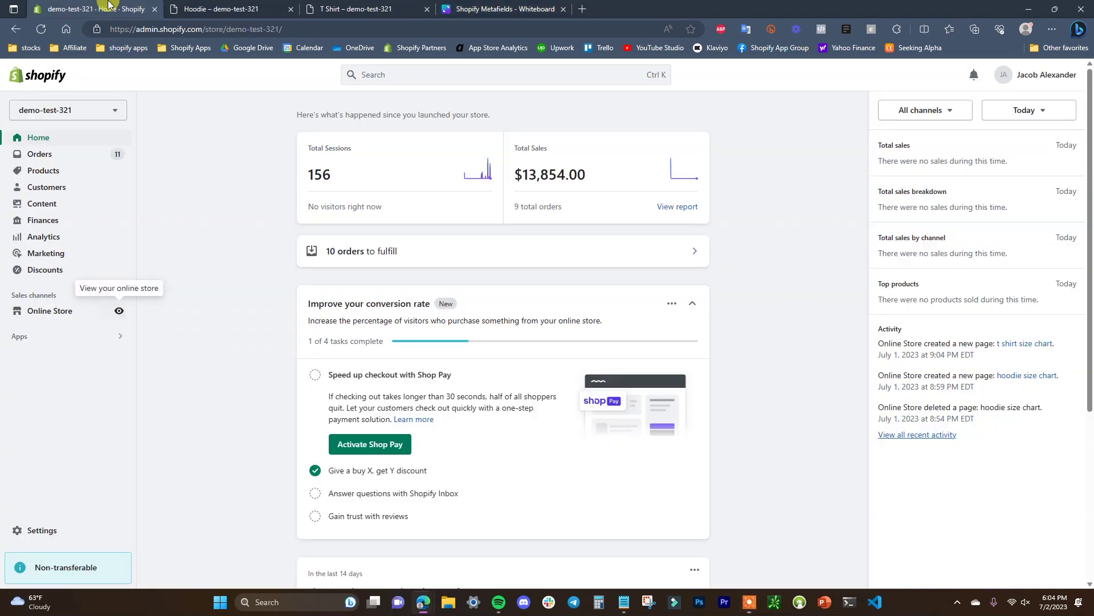
left_click(88, 311)
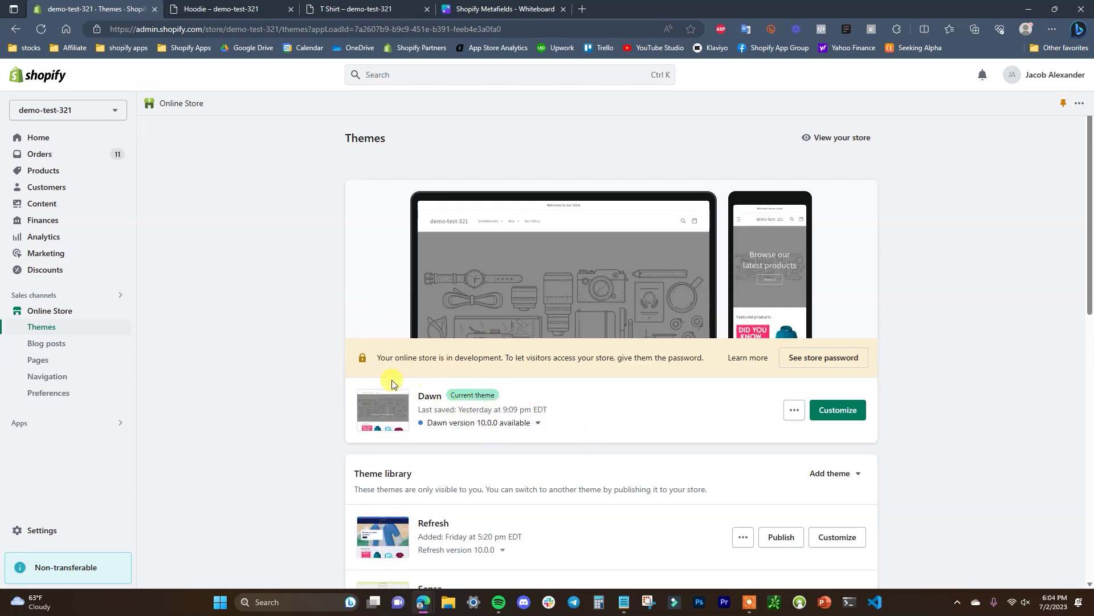
left_click(529, 7)
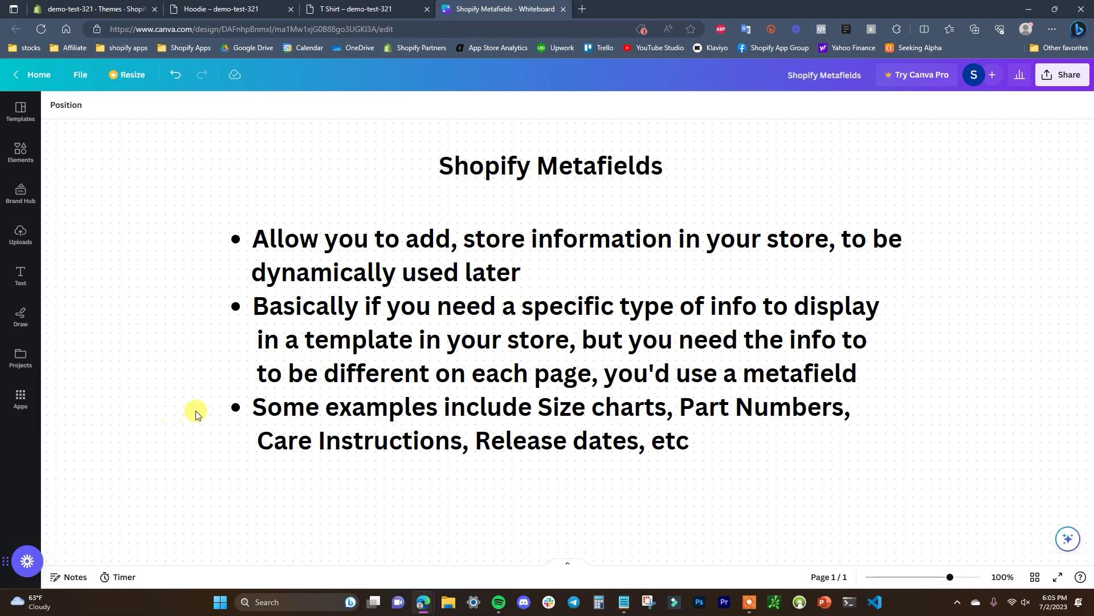
- View the size chart on the T Shirt product page and collapse it again
left_click(362, 7)
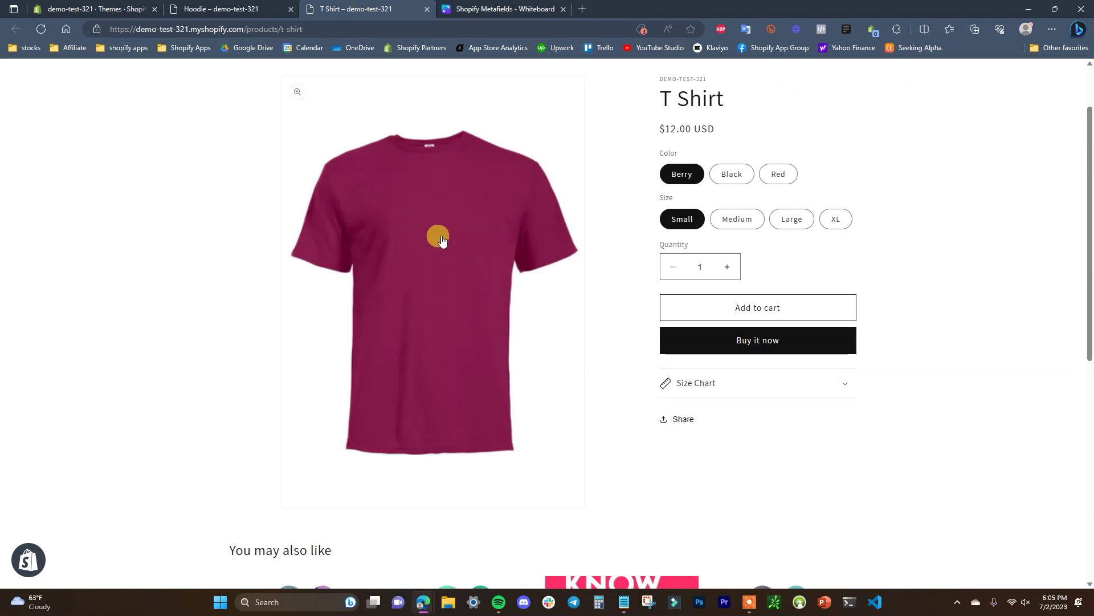
scroll(994, 445, "up", 2)
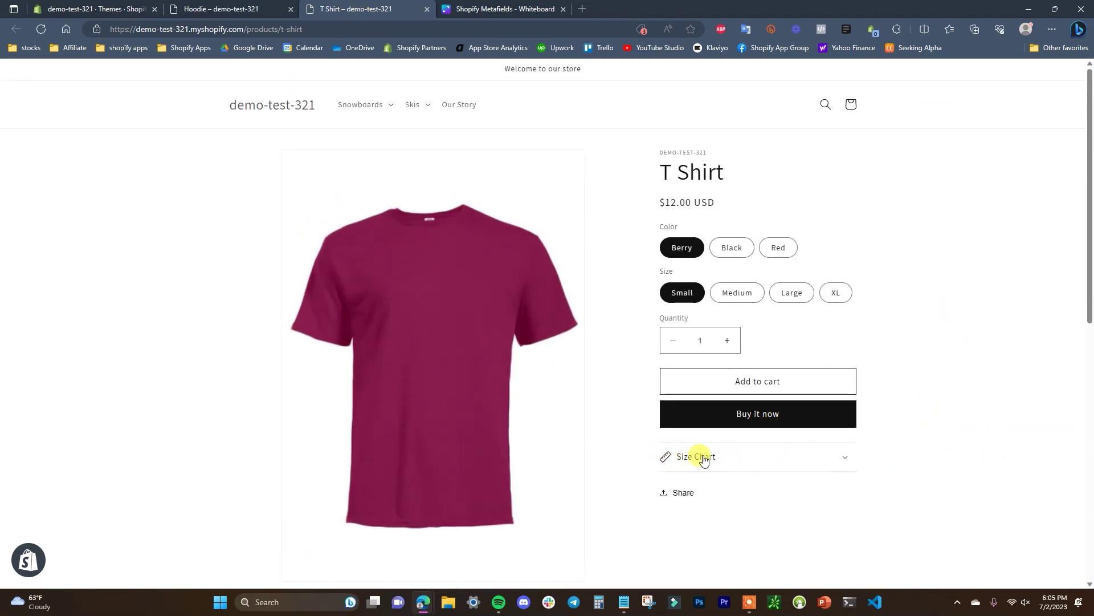
scroll(916, 455, "down", 1)
left_click(832, 383)
scroll(878, 414, "down", 2)
scroll(878, 413, "down", 1)
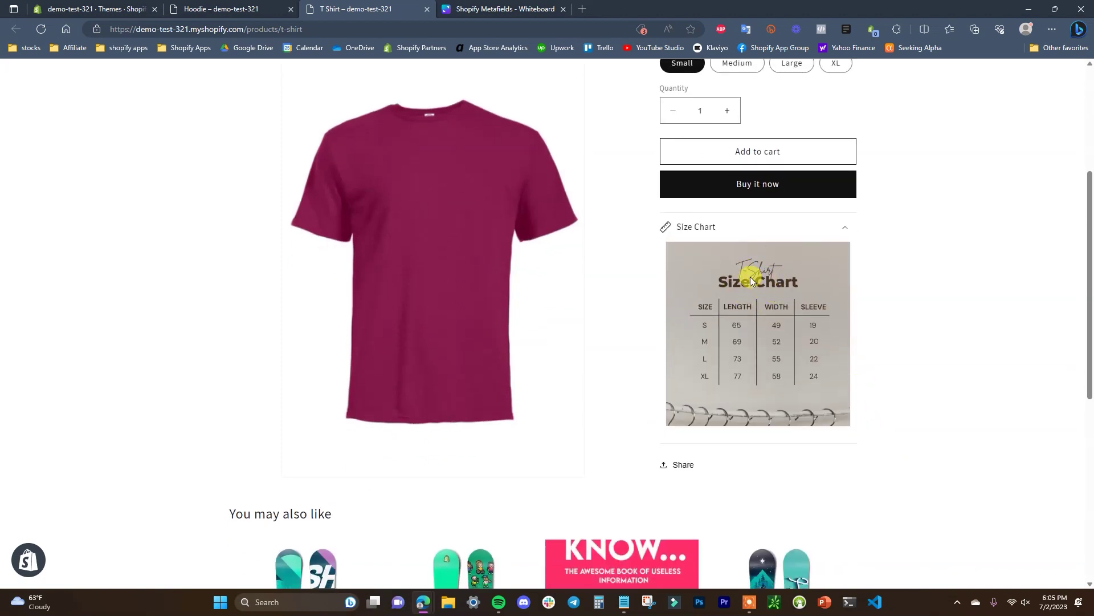
left_click(809, 226)
scroll(712, 171, "up", 1)
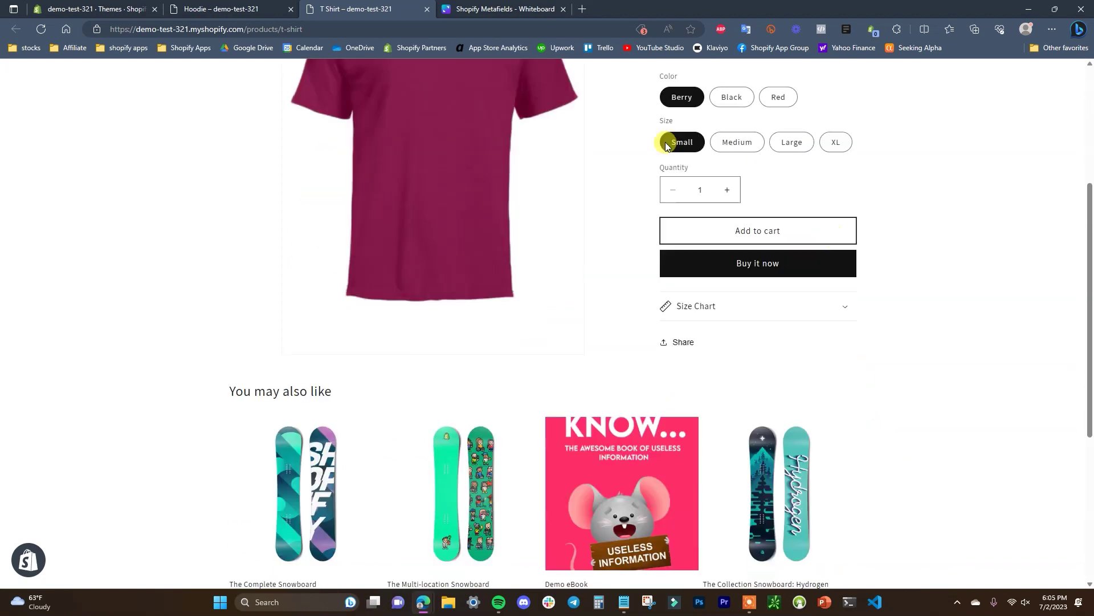
- Expand and examine the size chart on the Hoodie product page
left_click(244, 8)
scroll(855, 285, "down", 2)
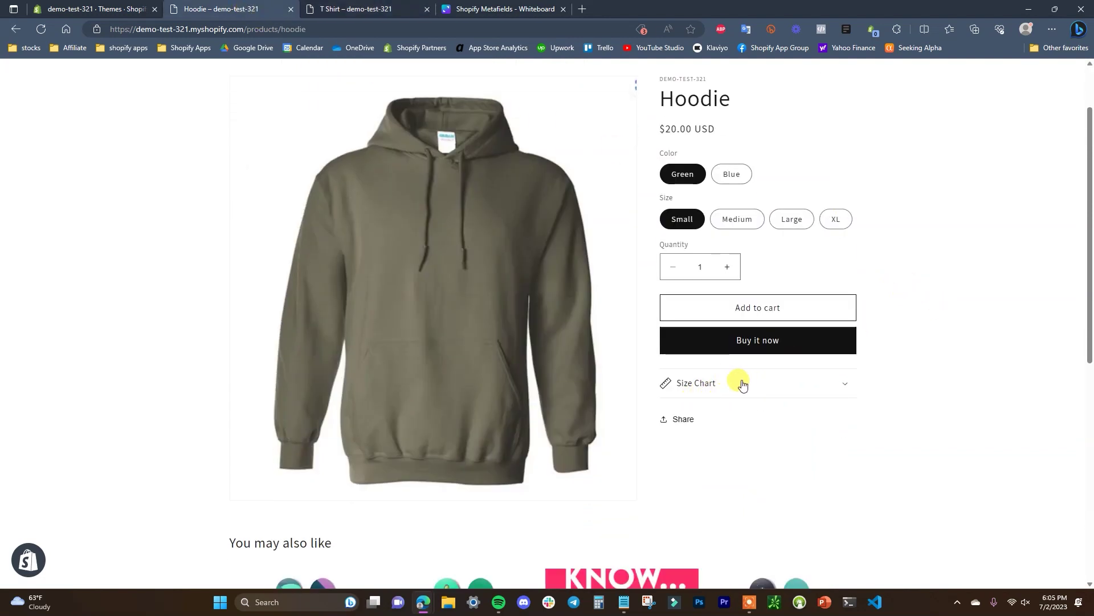
left_click(831, 392)
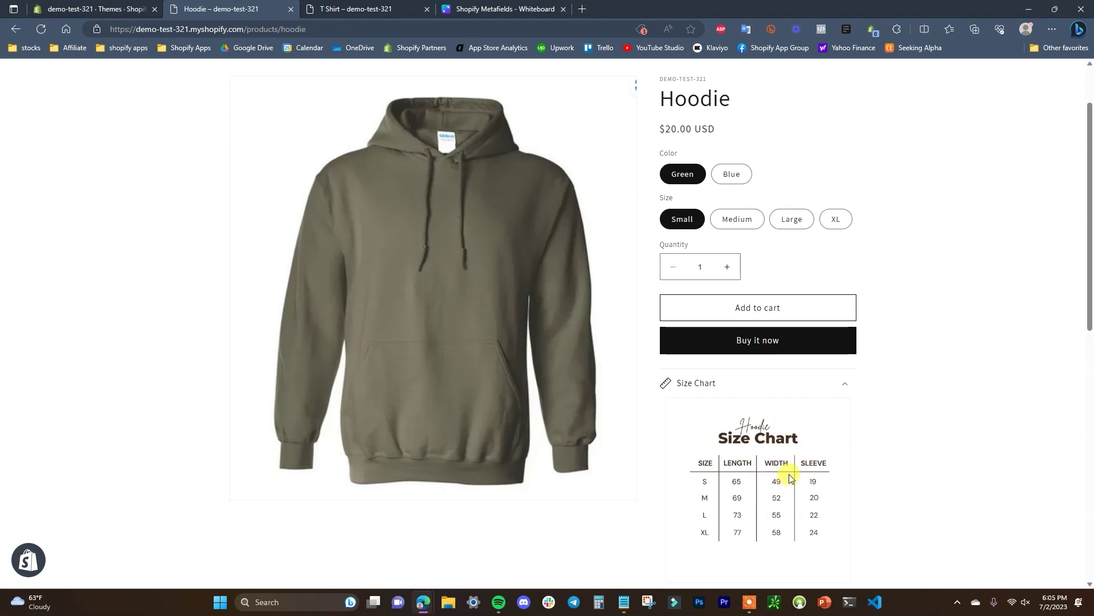
scroll(766, 493, "down", 2)
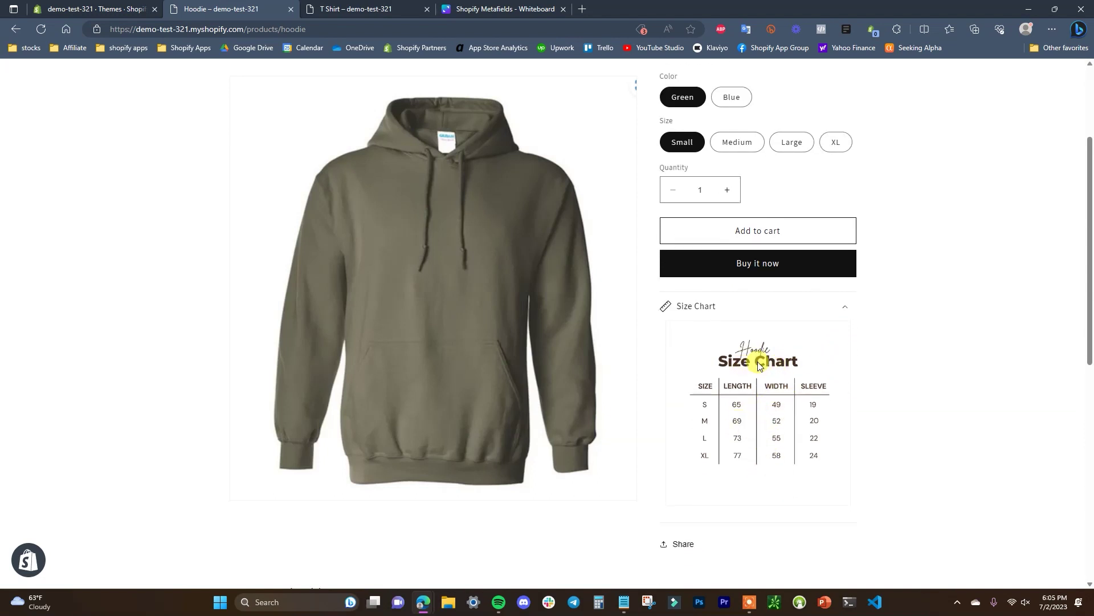
- Compare the T Shirt product page's size chart with the one on the Hoodie page
left_click(372, 10)
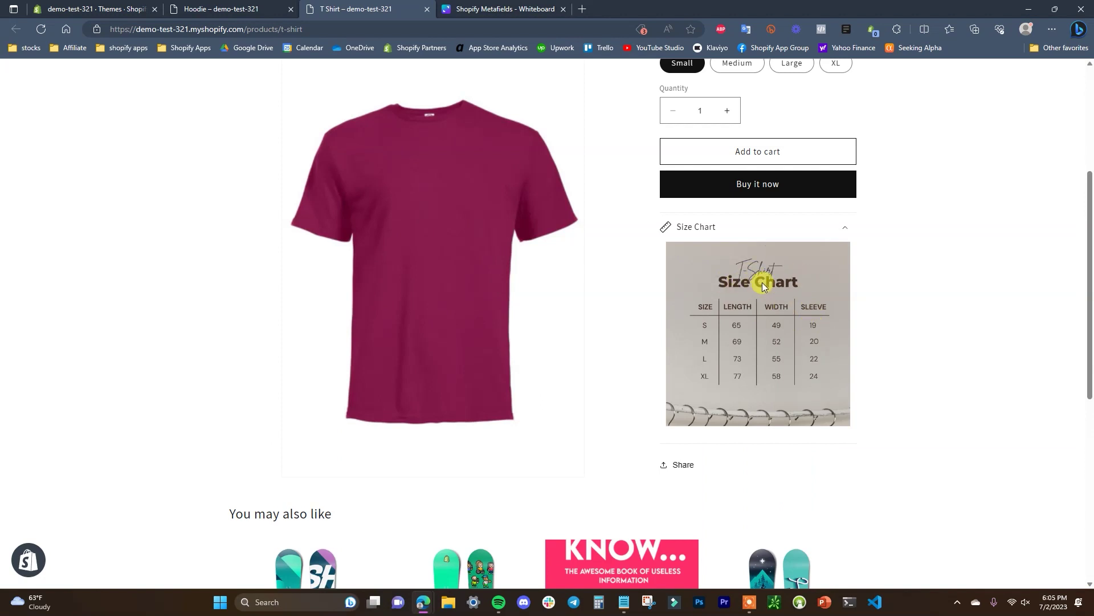
scroll(762, 286, "up", 1)
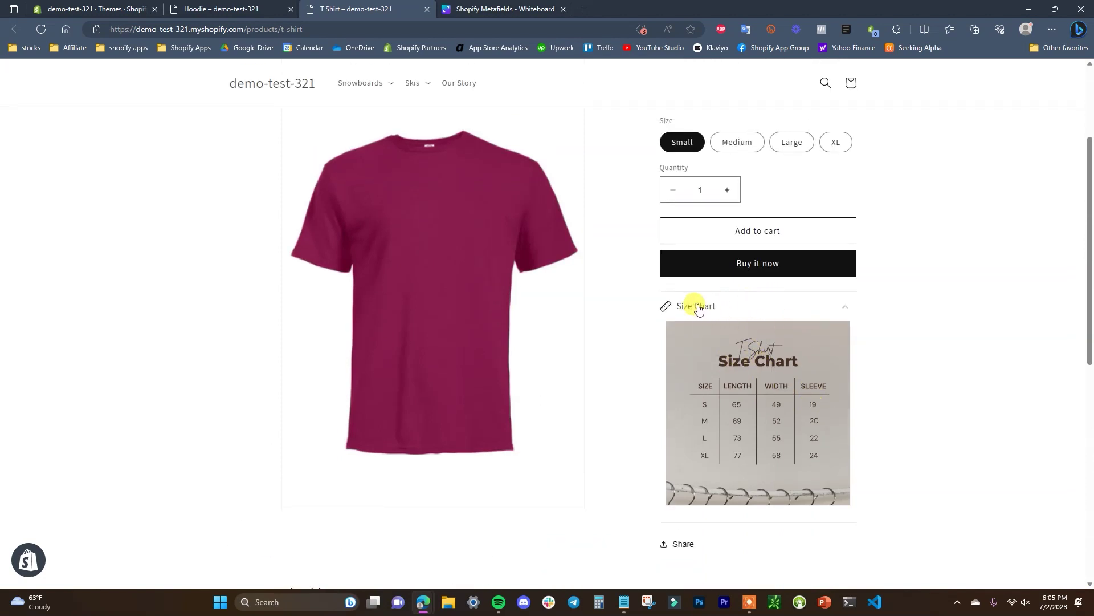
left_click(259, 9)
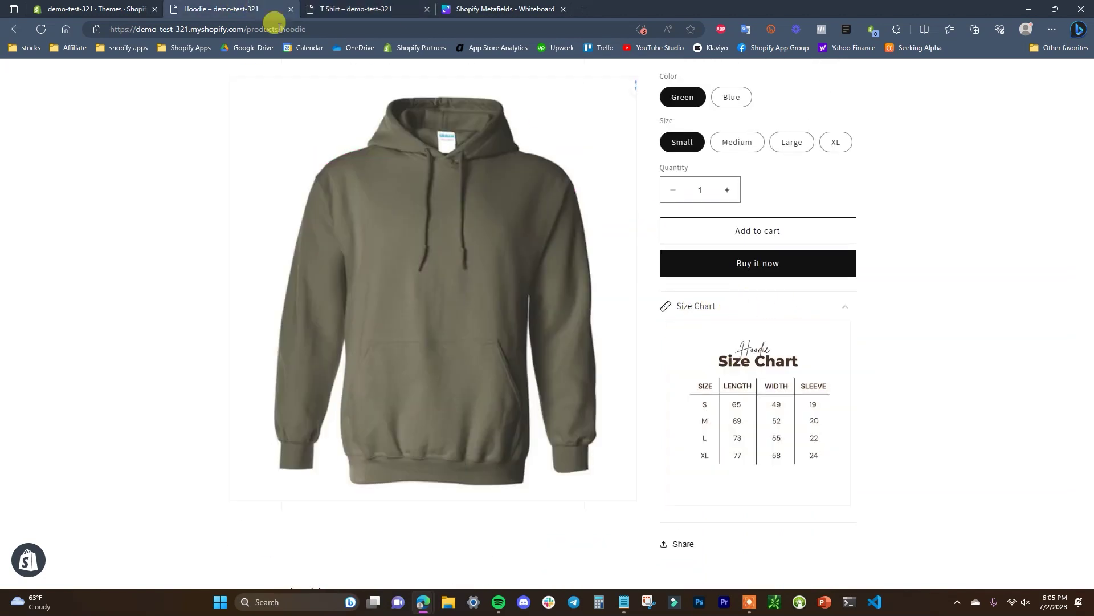
mouse_move(774, 335)
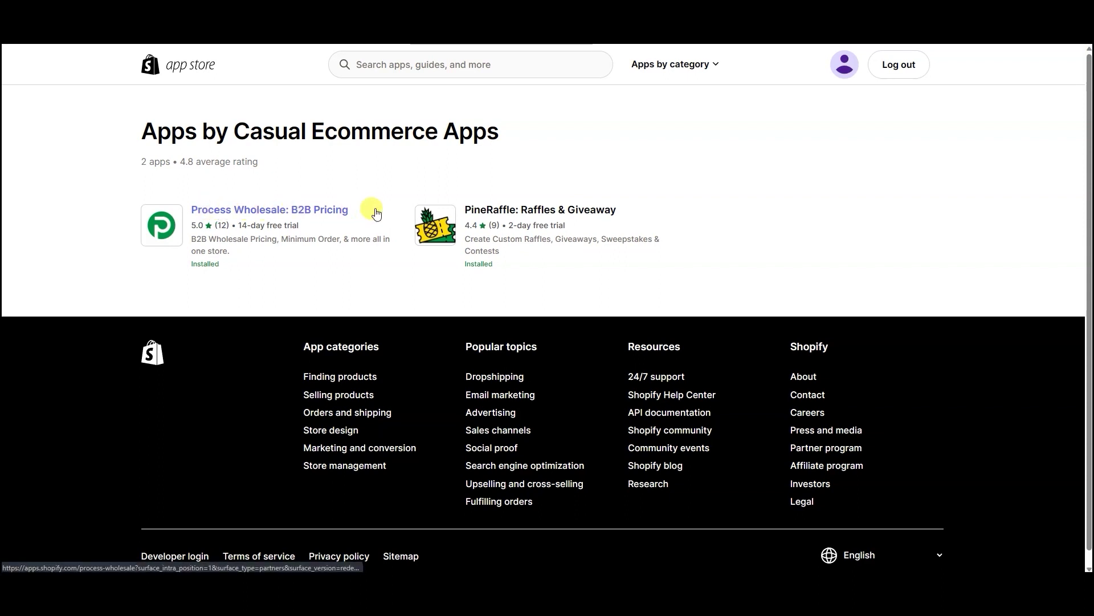
- Open the PineRaffle: Raffles & Giveaway listing in the Shopify App Store and read its overview
left_click(555, 211)
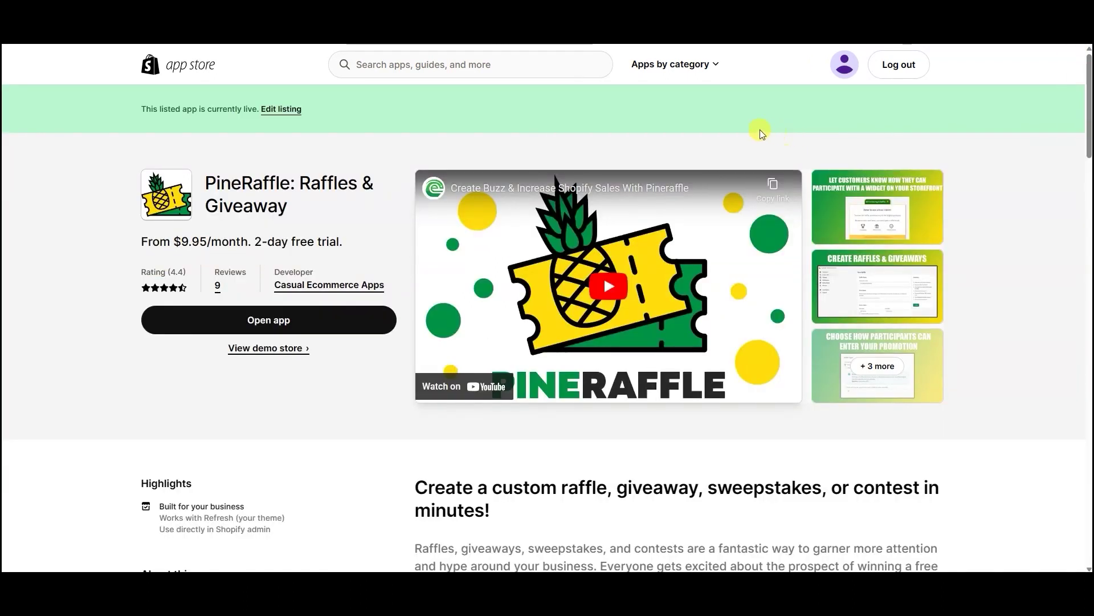
scroll(587, 450, "down", 1)
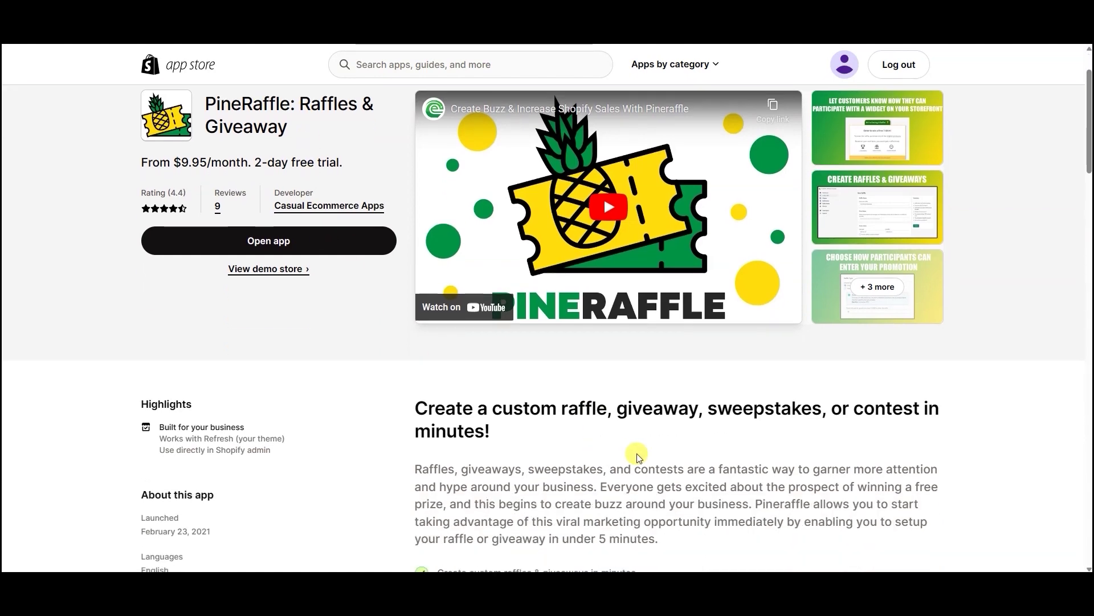
scroll(881, 461, "up", 1)
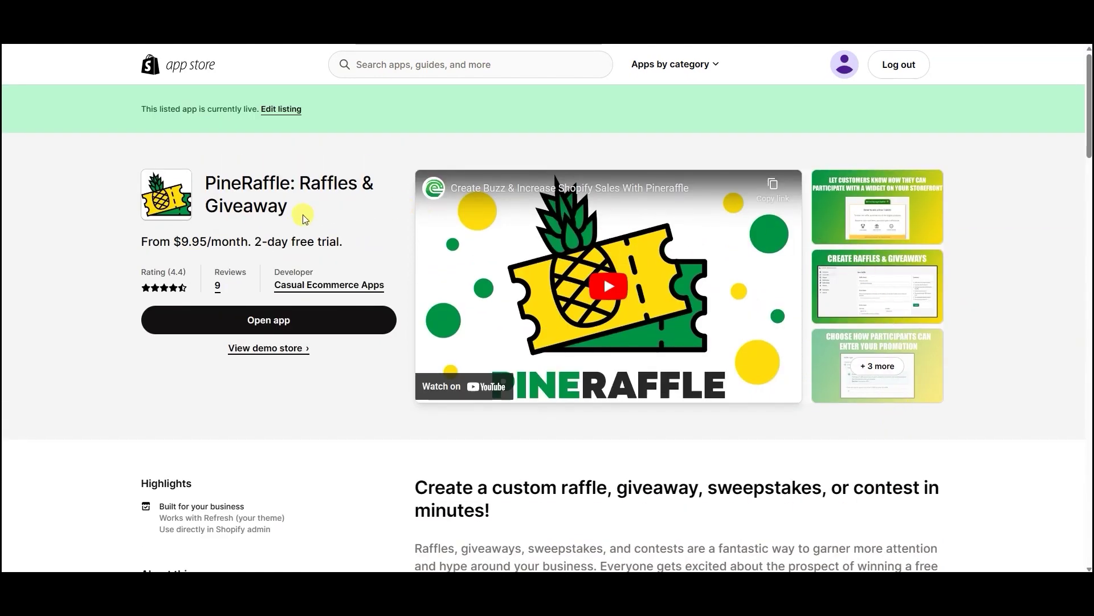
- Open PineRaffle's demo store and examine the giveaway widget and its prize
left_click(249, 349)
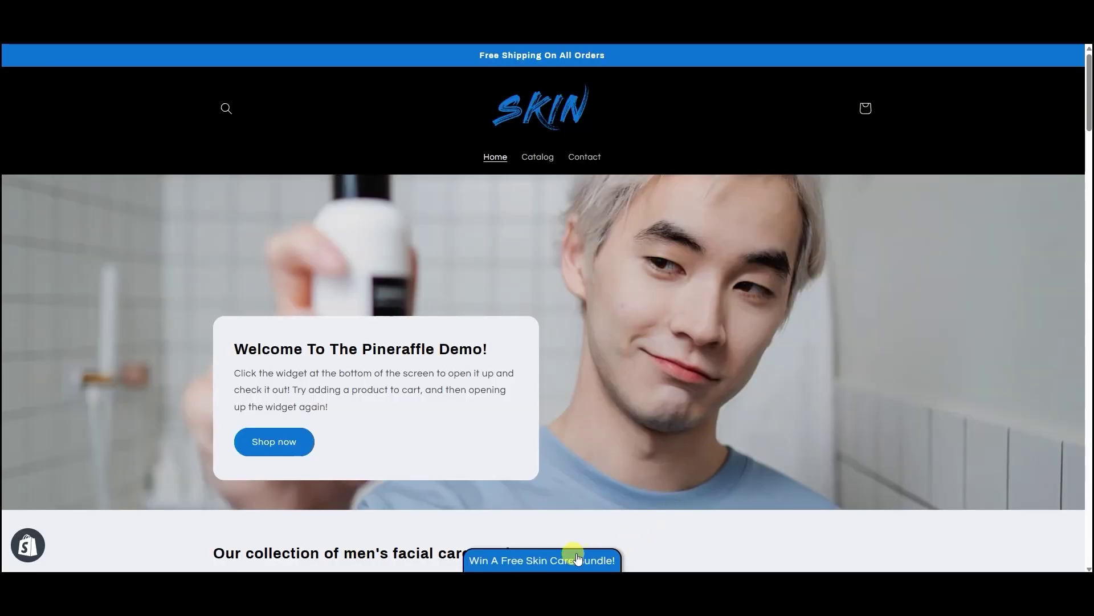
left_click(577, 558)
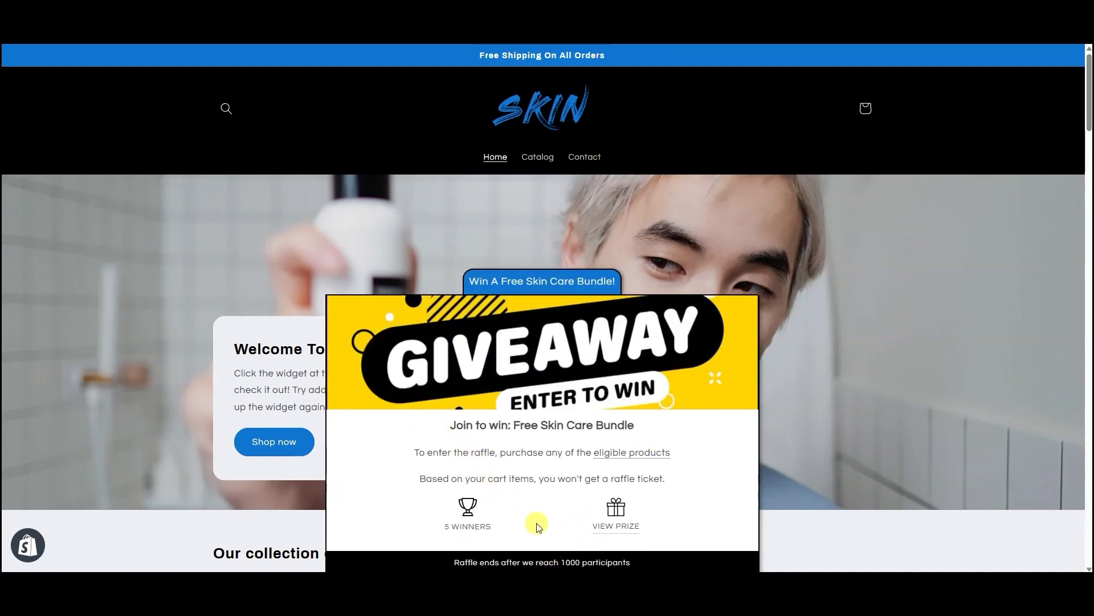
left_click(618, 528)
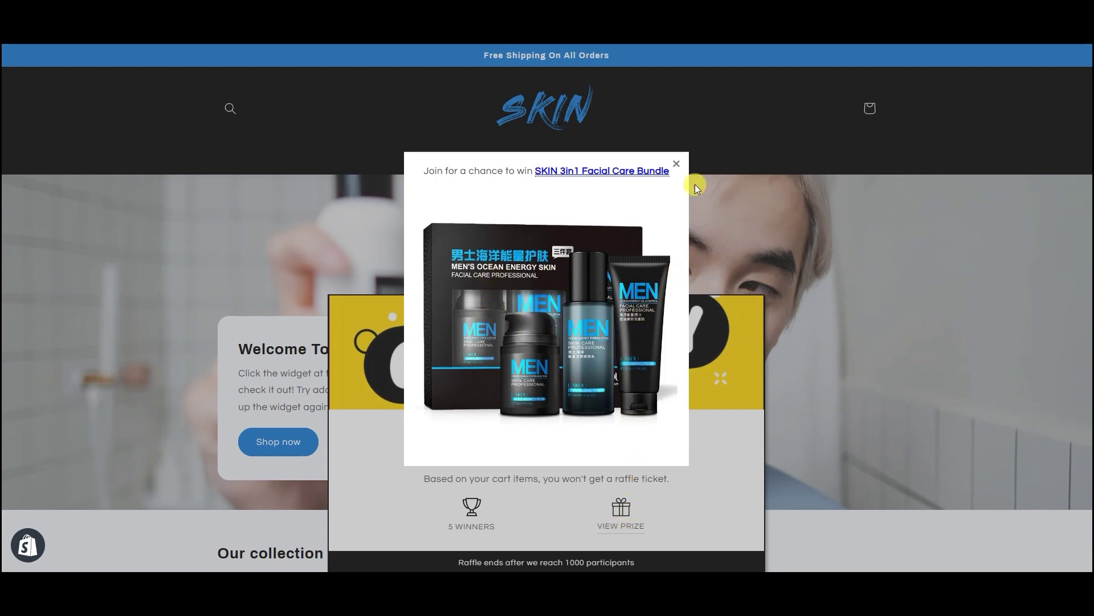
left_click(677, 165)
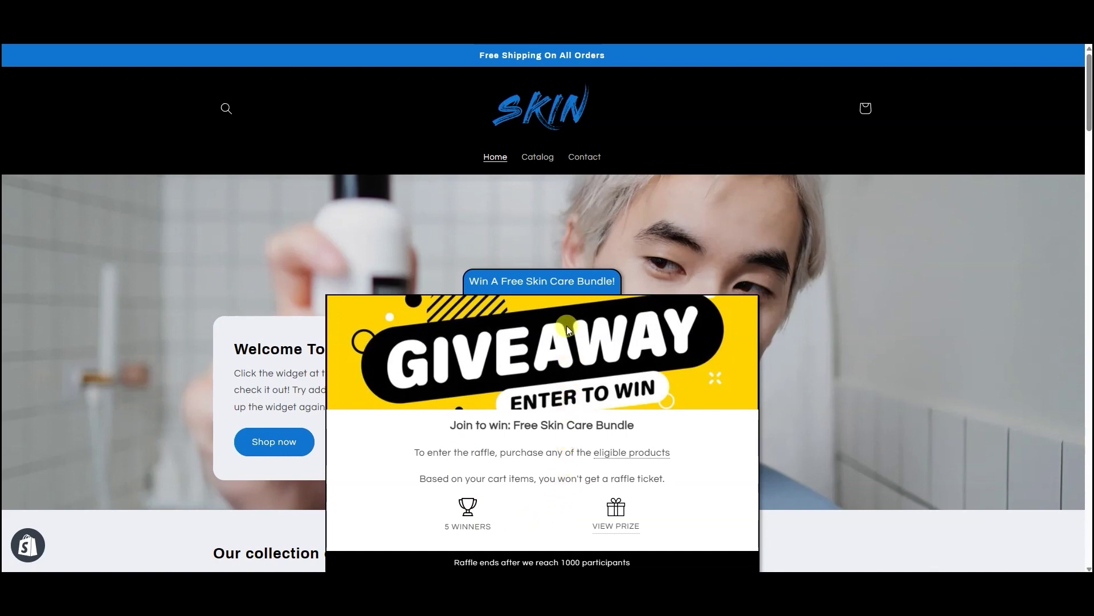
left_click(544, 282)
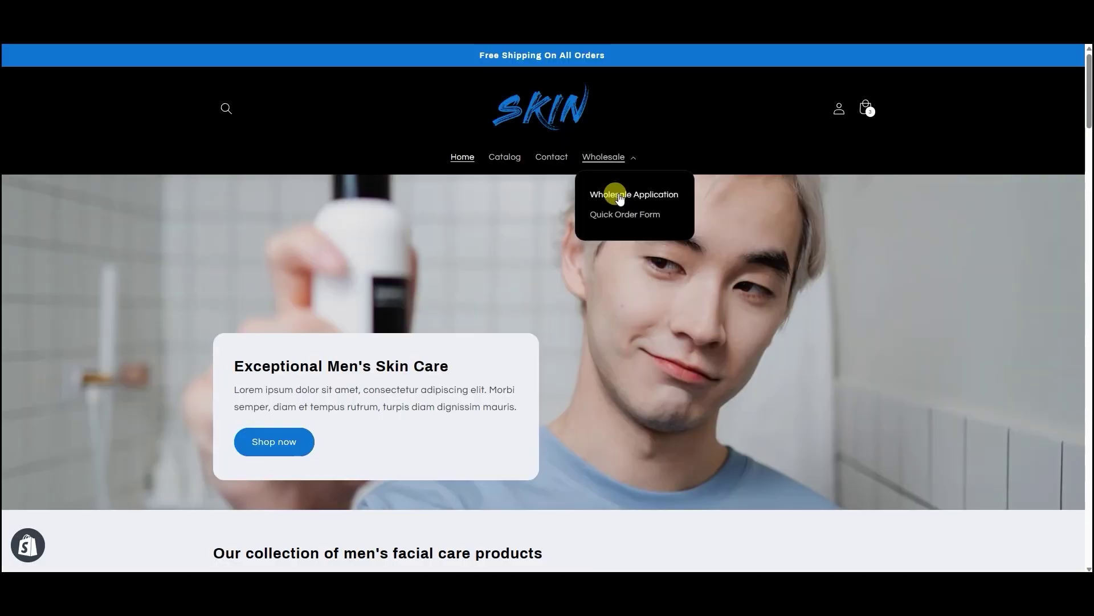
- Open the demo store's Wholesale Application page and look through the form's fields
left_click(615, 194)
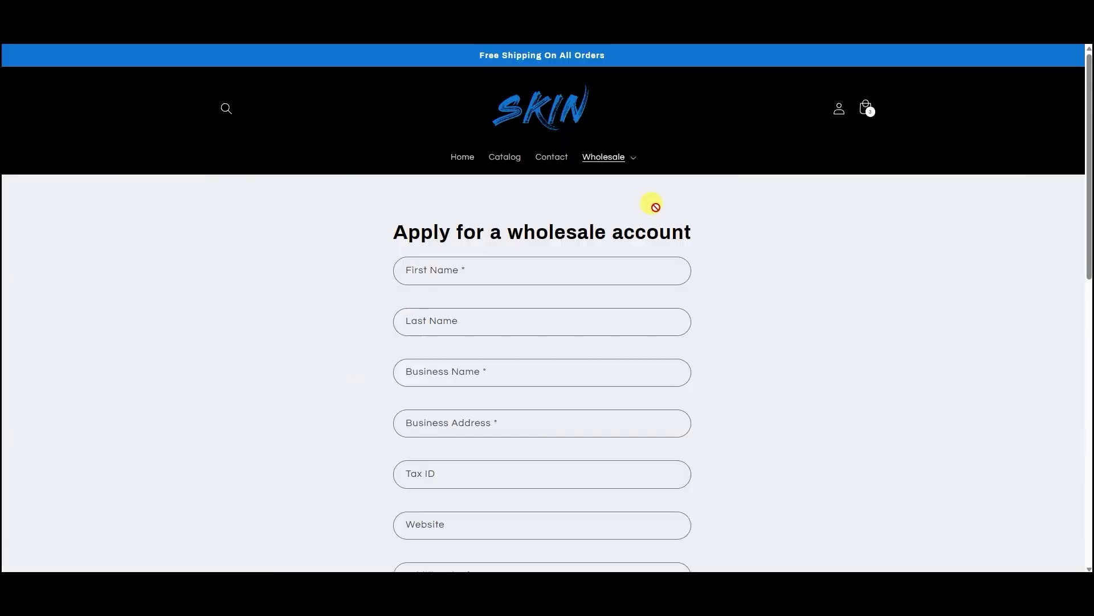
left_click_drag(1087, 186, 1077, 232)
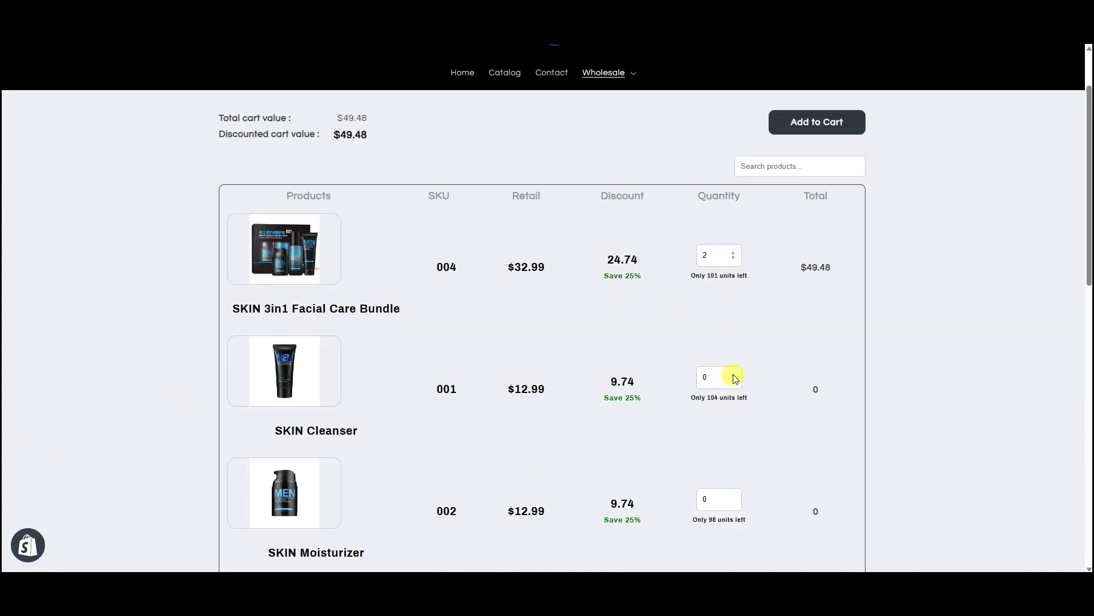
- Set the SKIN Cleanser quantity to 3 in the wholesale order form and add the items to the cart
left_click(733, 374)
left_click(733, 374)
left_click(733, 374)
scroll(753, 242, "up", 2)
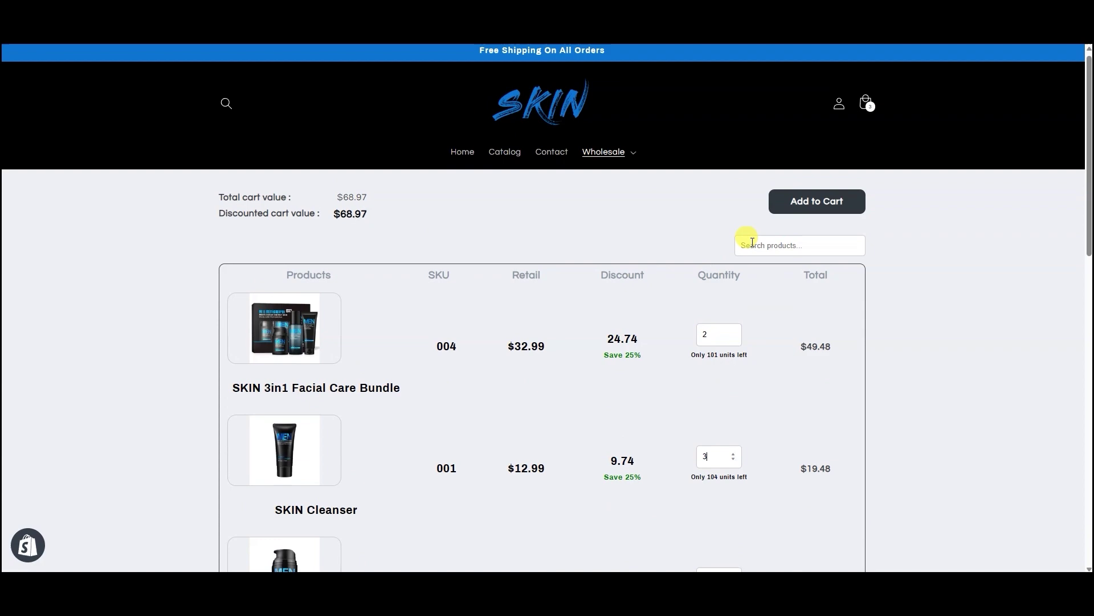
left_click(813, 210)
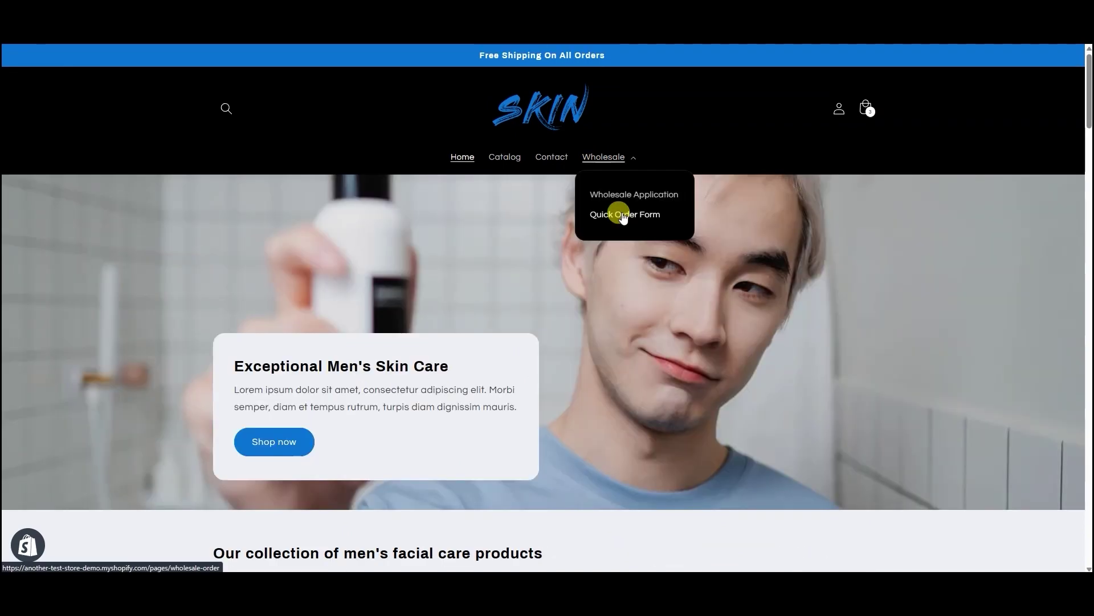
- Open the Quick Order Form from the home page and highlight the Casual Ecommerce Apps heading in the app store
left_click(619, 213)
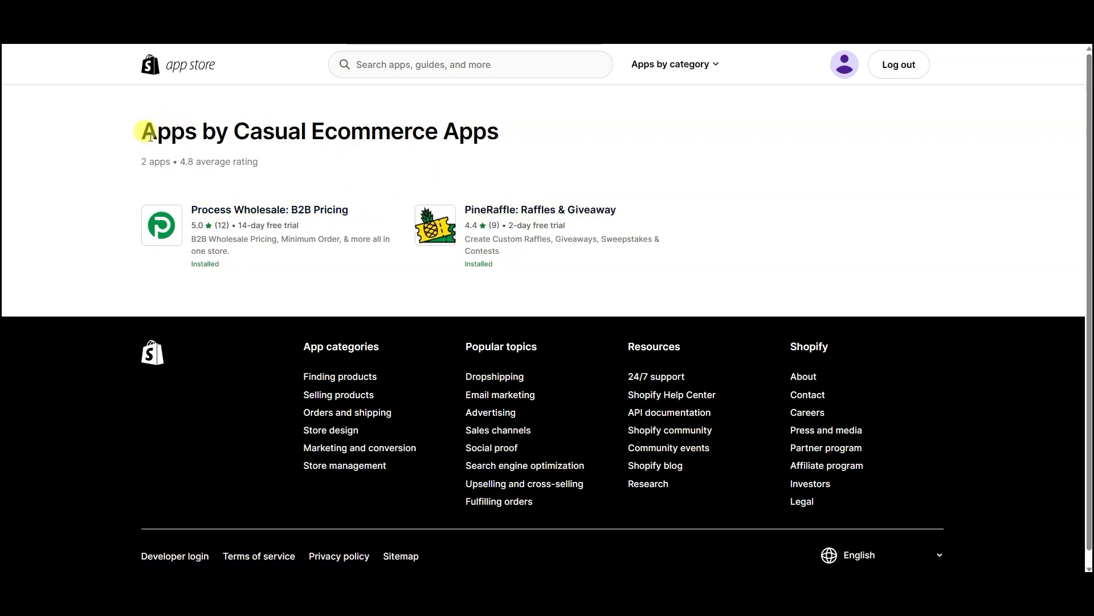
left_click_drag(141, 131, 496, 135)
left_click(537, 142)
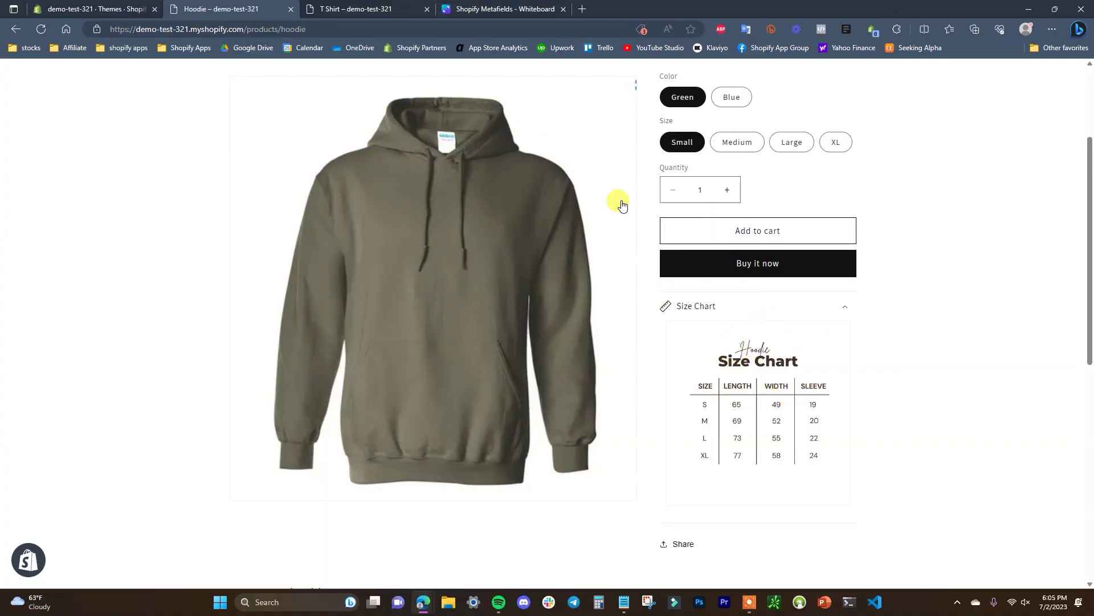
- Open the Dawn theme for customization and load the apparel product template
left_click(86, 8)
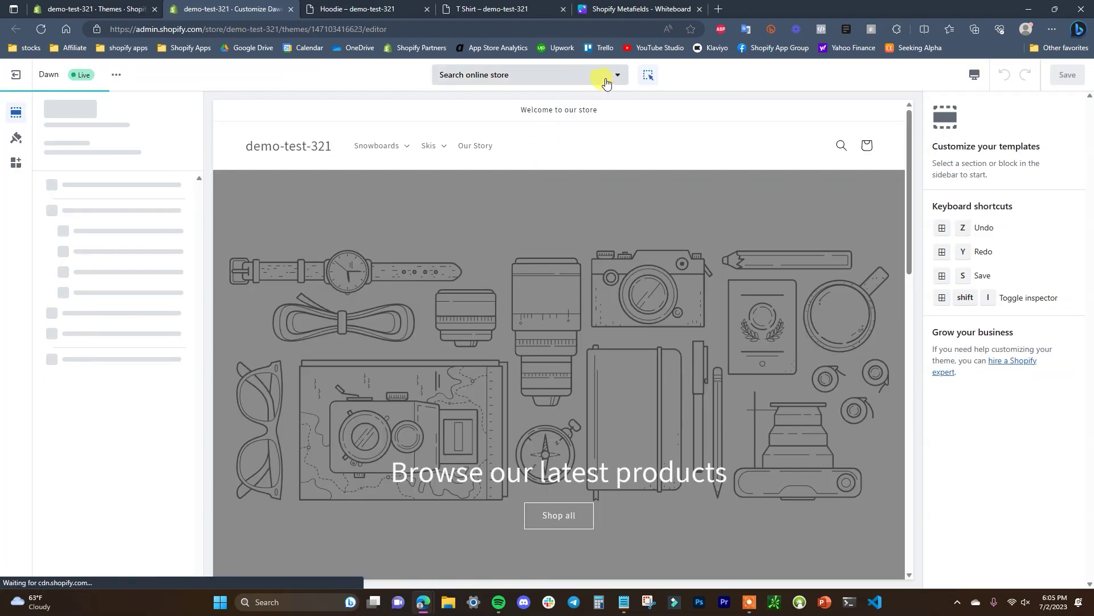
left_click(606, 81)
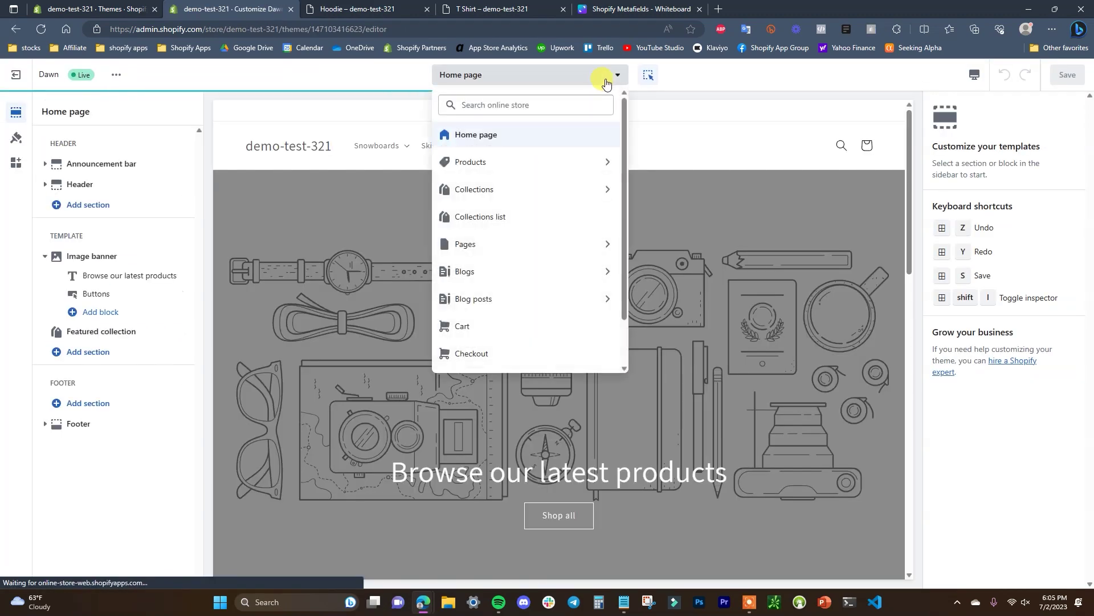
left_click(581, 166)
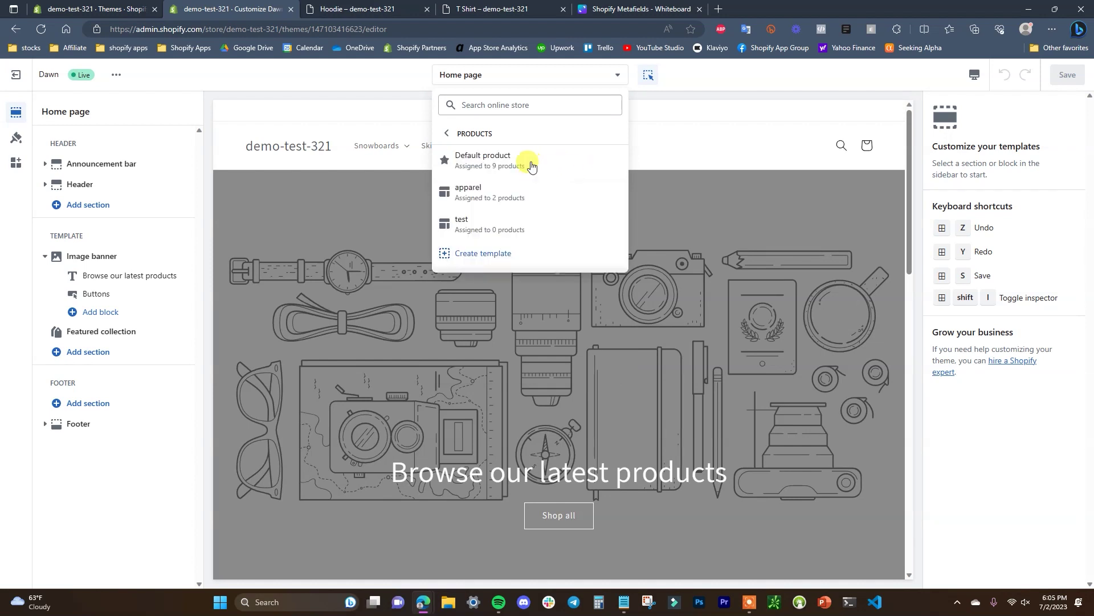
left_click(516, 201)
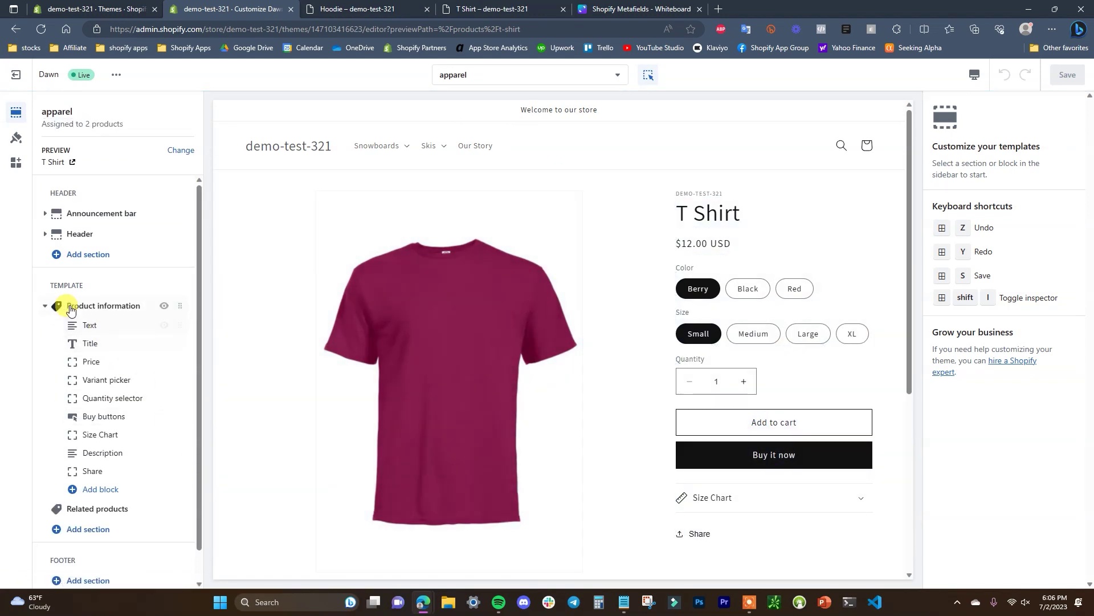
- Add a Collapsible row block to the Product information section and place it directly below the Size Chart block
left_click(116, 492)
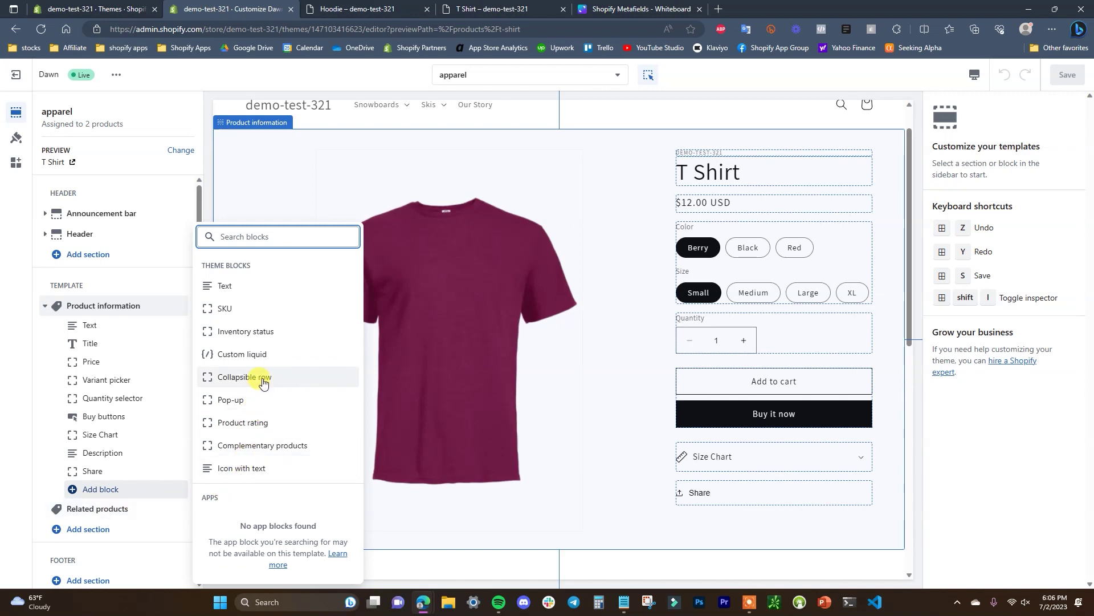
left_click(263, 382)
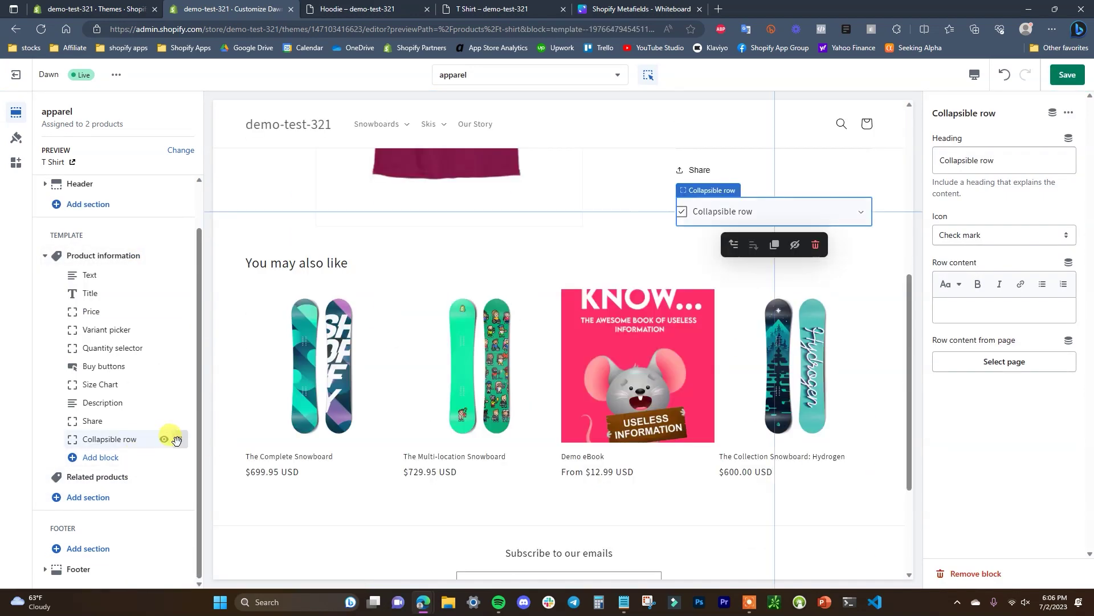
left_click_drag(176, 440, 186, 402)
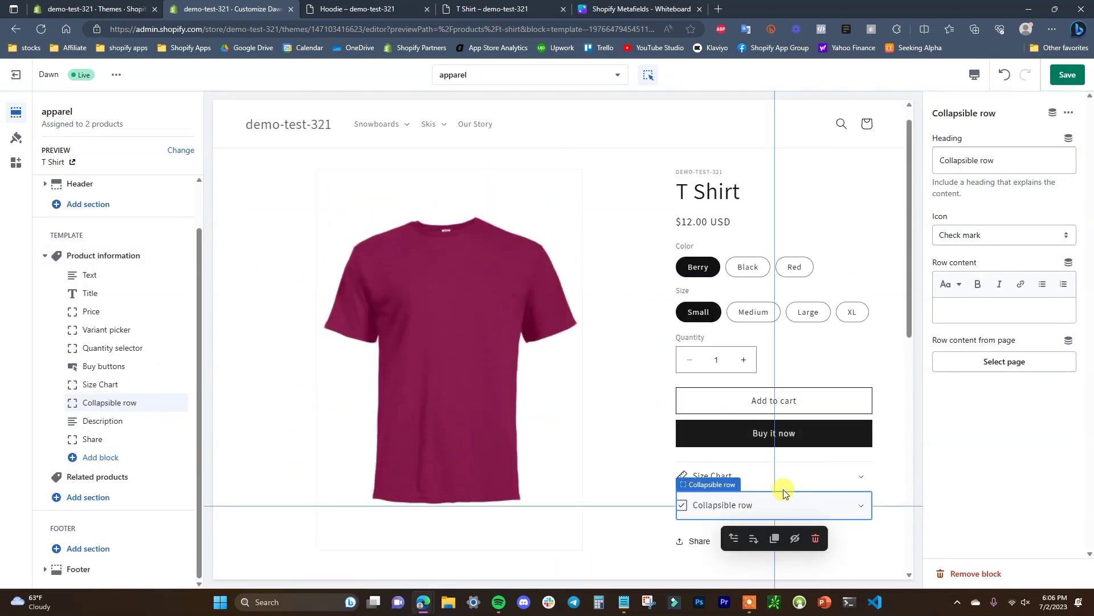
- Set the collapsible row's heading to "Care Instructions" and its row content to "Machine wash cold.", and save the template
left_click_drag(1030, 155, 908, 165)
type("Care Instructions")
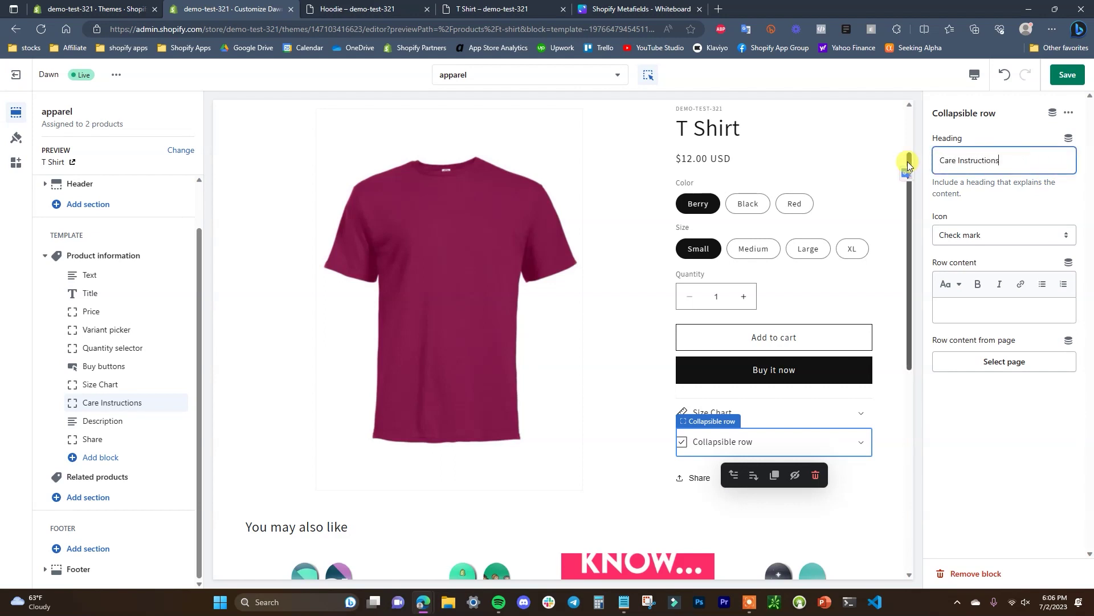
left_click(957, 310)
type("Machine wash cold.")
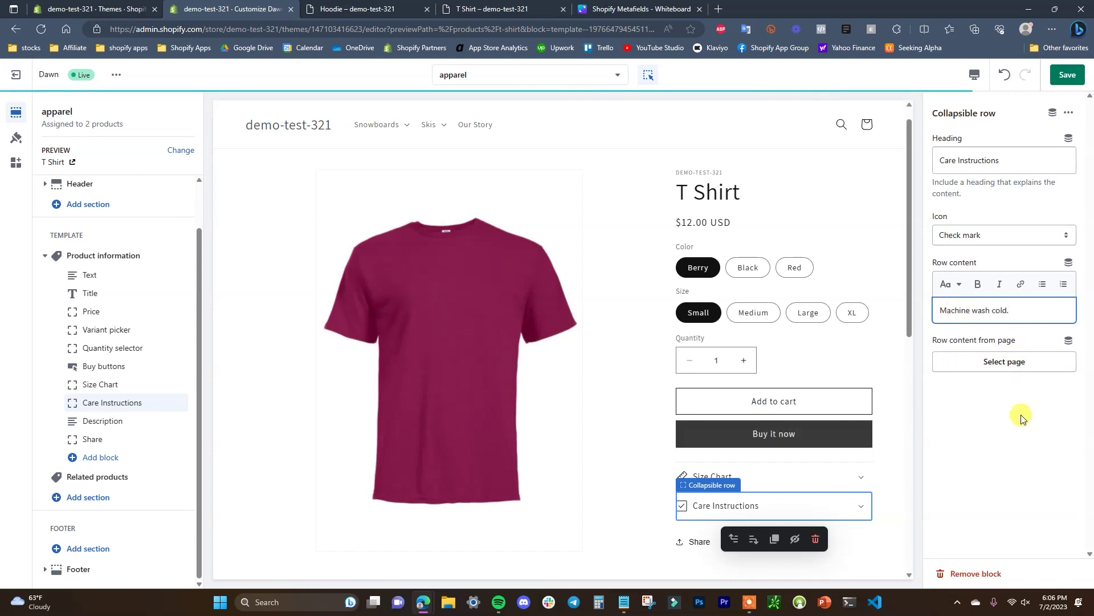
left_click(1061, 97)
left_click(1066, 76)
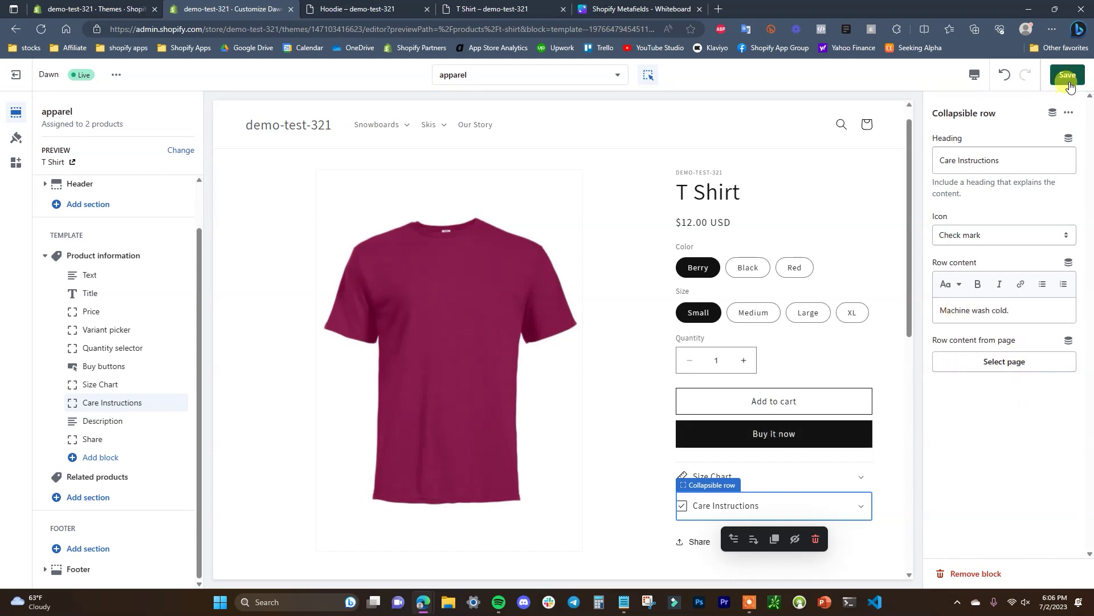
- Expand the Care Instructions row in the template preview to check its content, and collapse it again
left_click(856, 503)
scroll(810, 501, "down", 1)
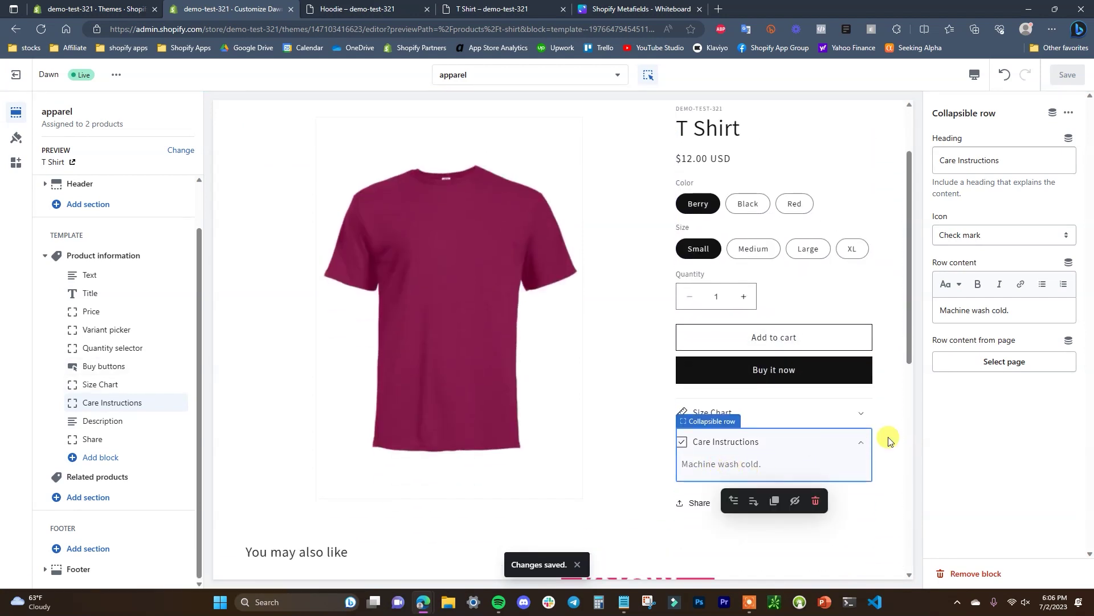
left_click(856, 445)
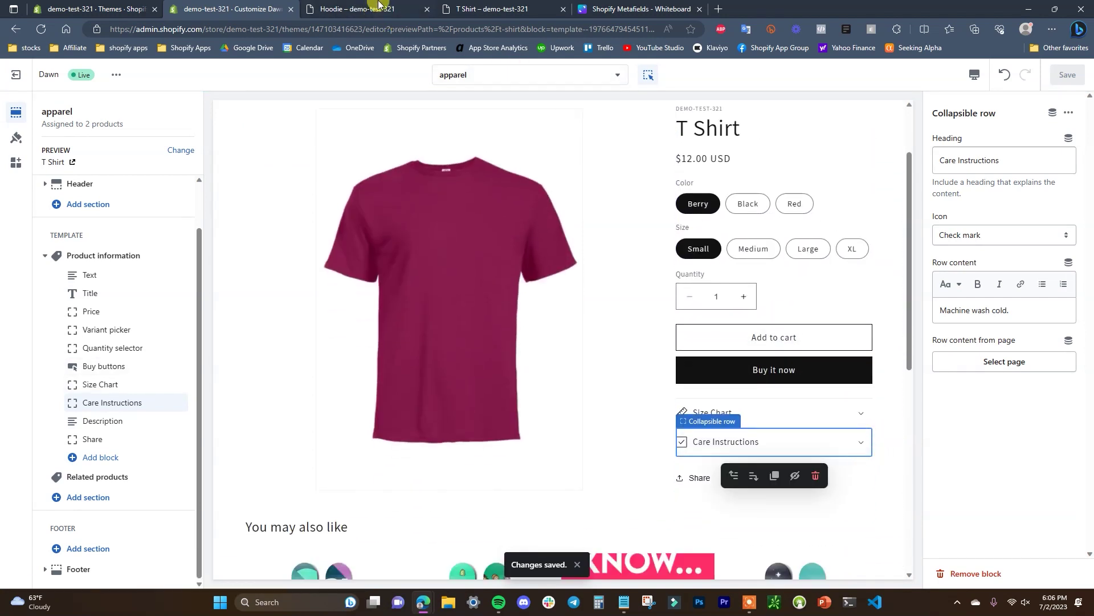
- Reload the T Shirt product page in the storefront and check the content of its Care Instructions row
left_click(495, 5)
left_click(40, 29)
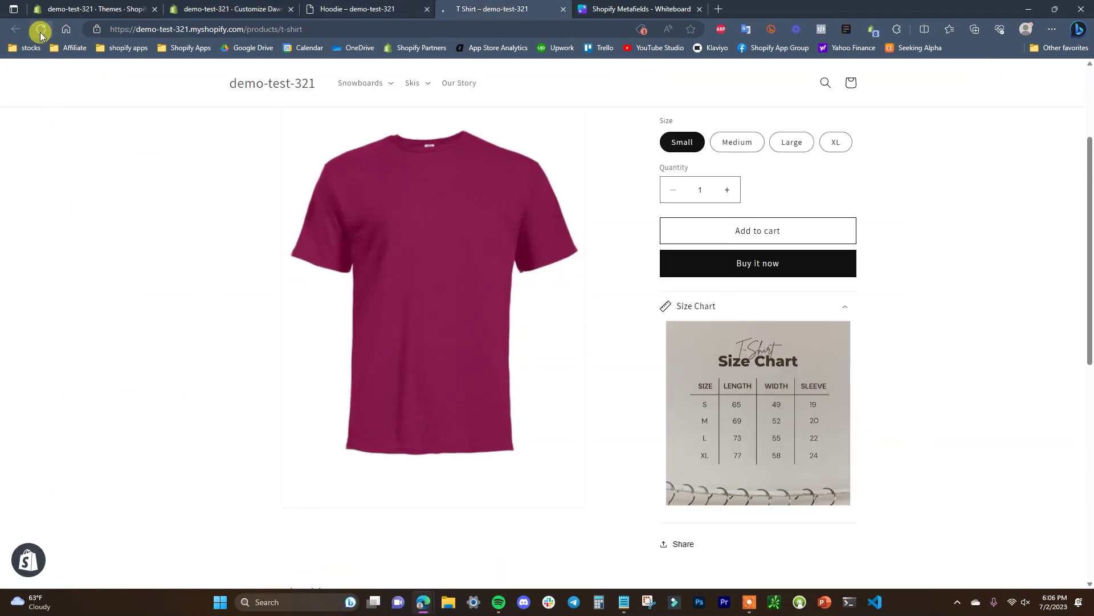
scroll(741, 262, "down", 2)
left_click(836, 384)
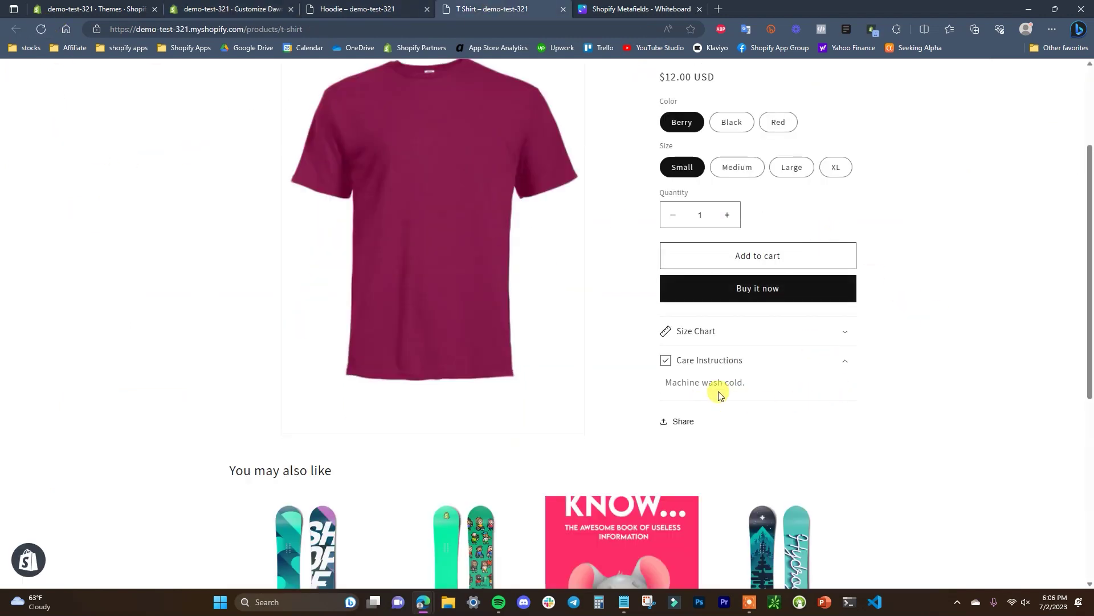
left_click(860, 365)
- Reload the Hoodie product page in the storefront and check the content of its Care Instructions row
left_click(388, 9)
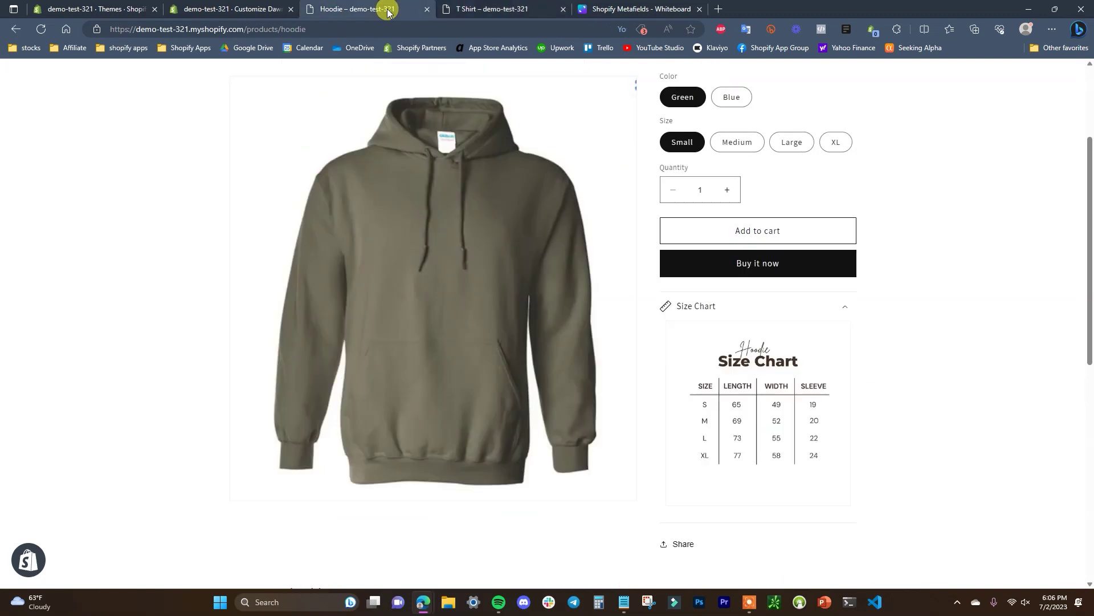
scroll(790, 413, "down", 2)
scroll(813, 430, "up", 2)
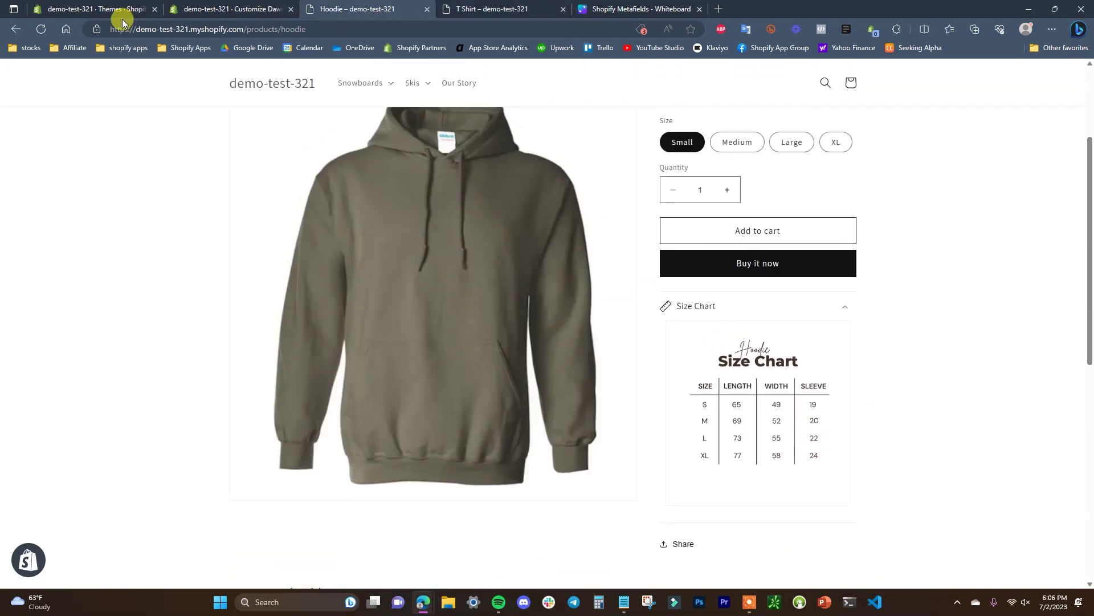
left_click(45, 29)
left_click(838, 380)
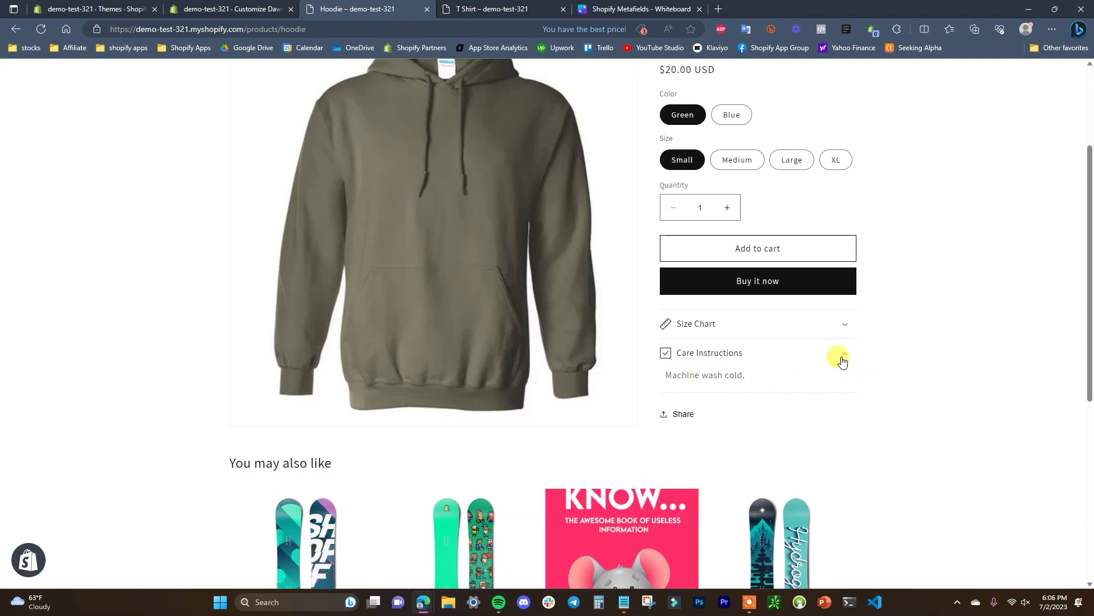
left_click(842, 361)
key("F5")
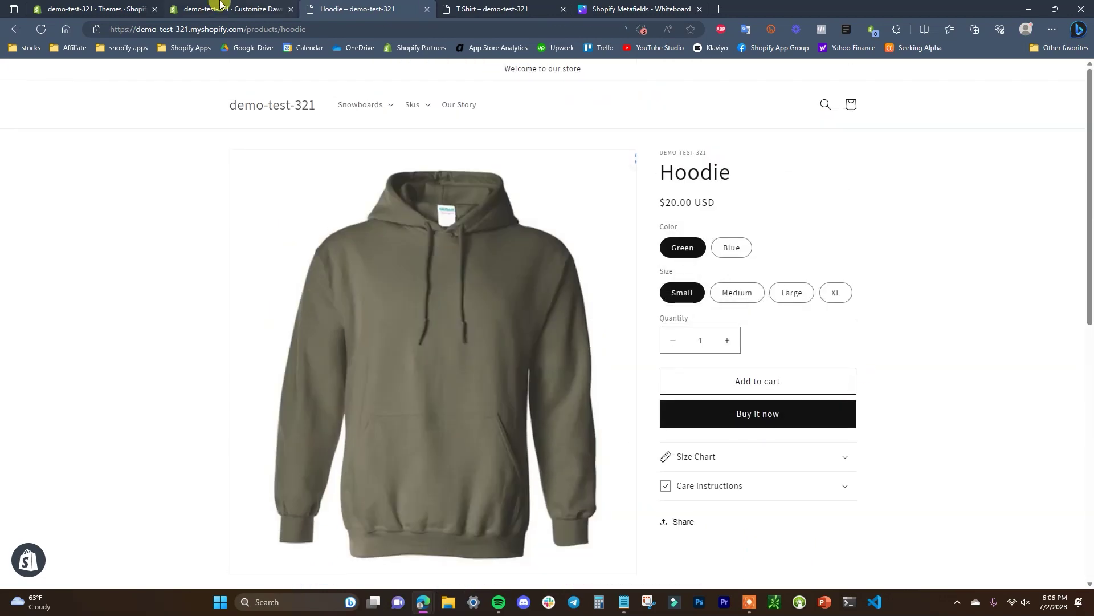
- Return to the theme editor and highlight the row content text of the Care Instructions block
left_click(220, 4)
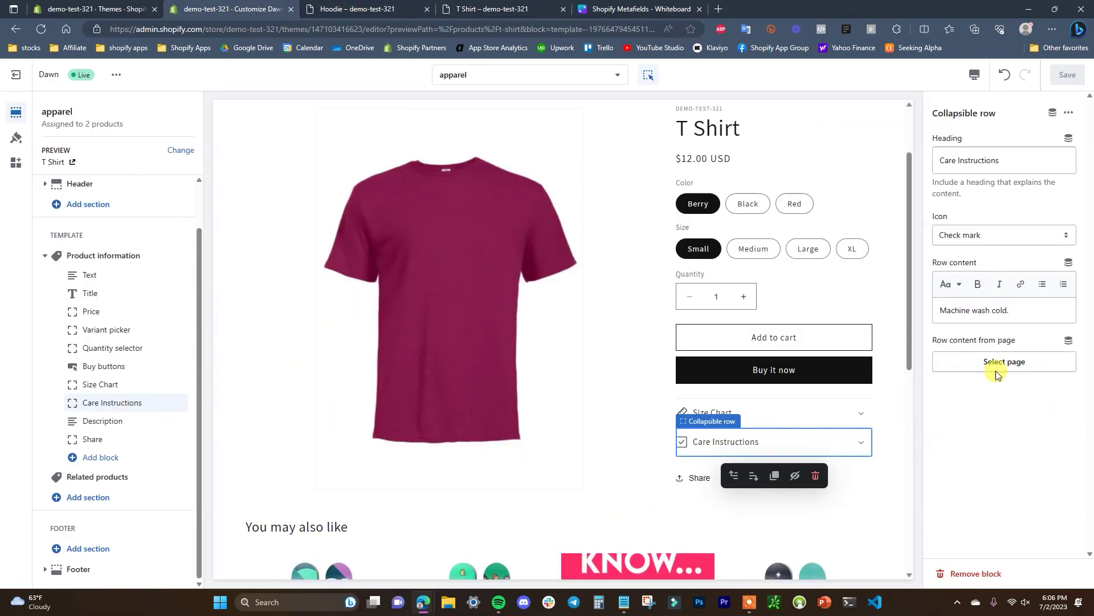
left_click_drag(1010, 310, 936, 311)
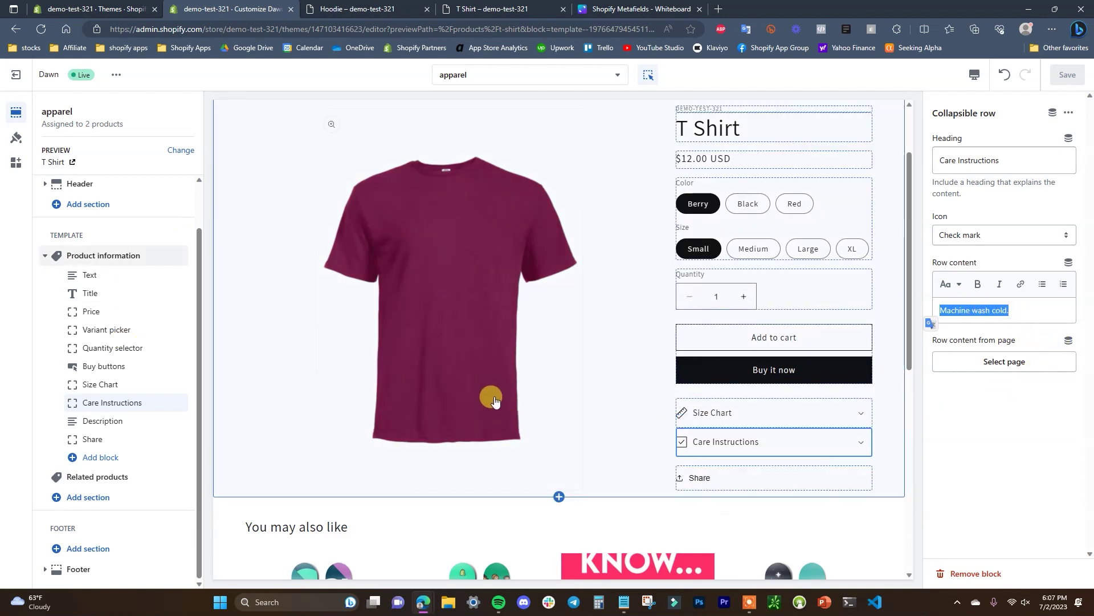
- Open the product metafield definitions in the custom data settings of the store admin
left_click(80, 8)
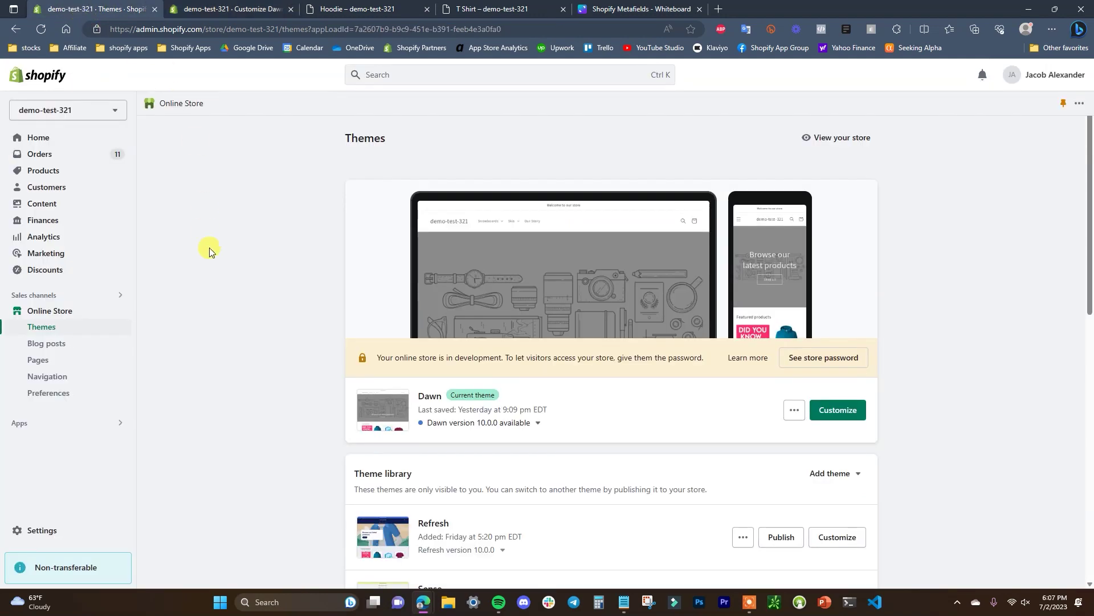
left_click(46, 531)
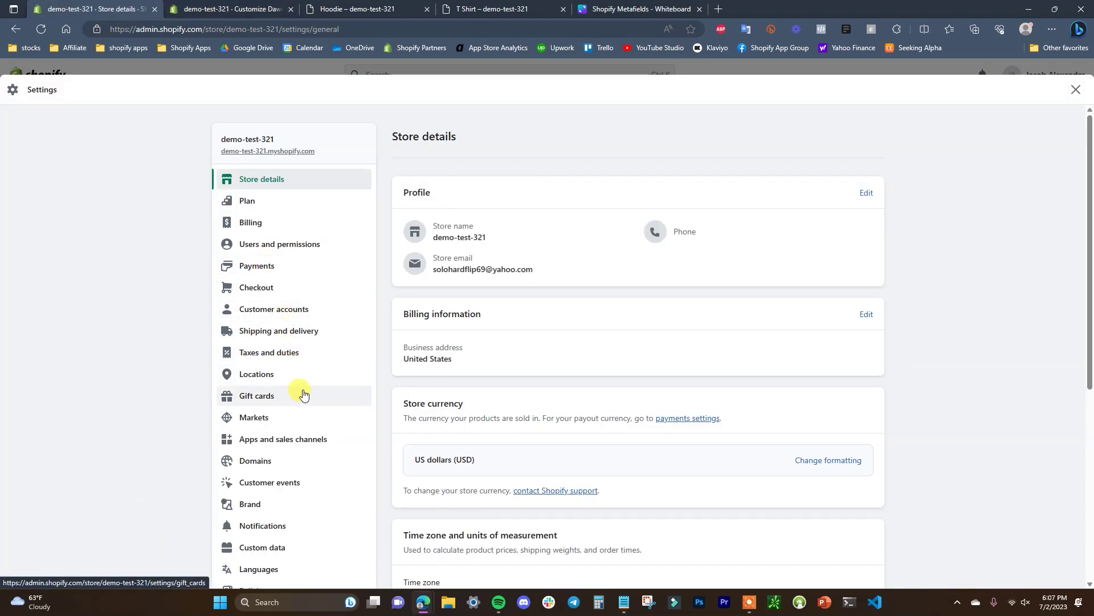
left_click(284, 552)
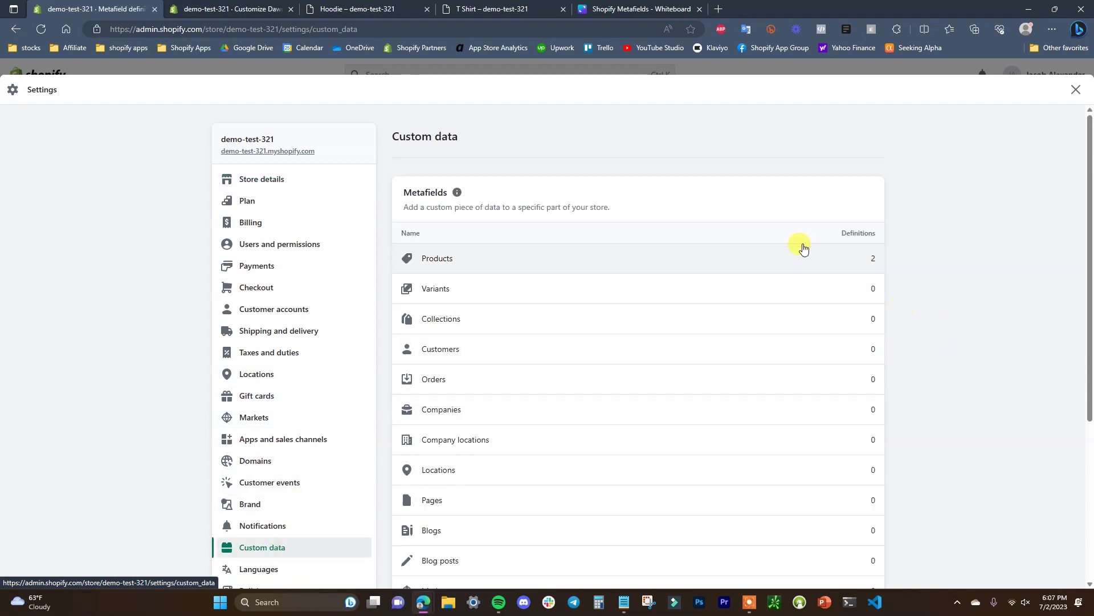
scroll(910, 343, "down", 1)
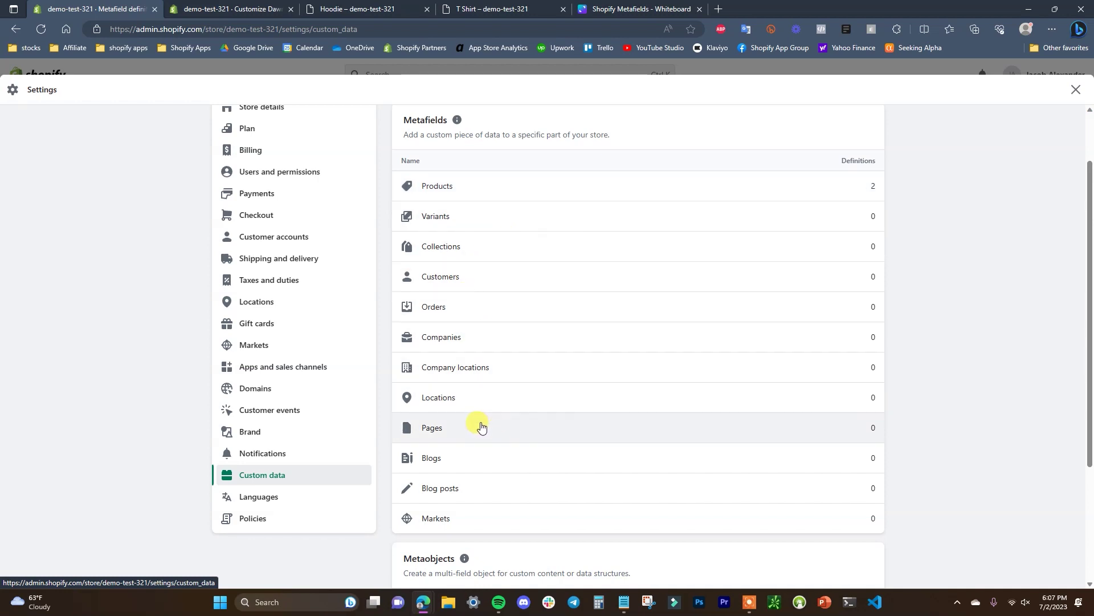
left_click(464, 197)
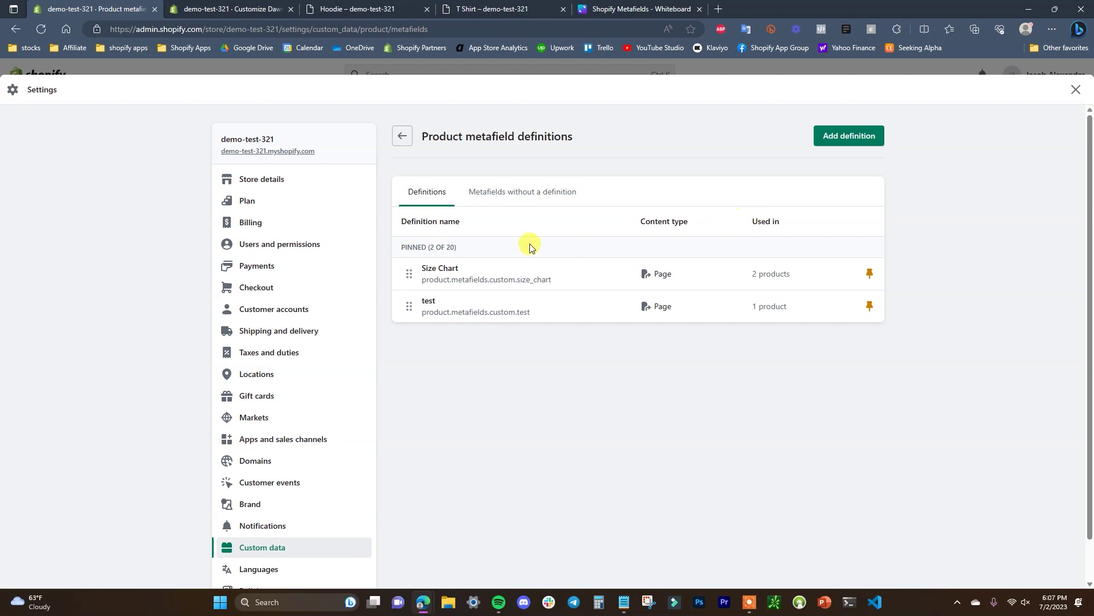
- Start a new product metafield definition and name it "Care Instructions"
left_click(857, 146)
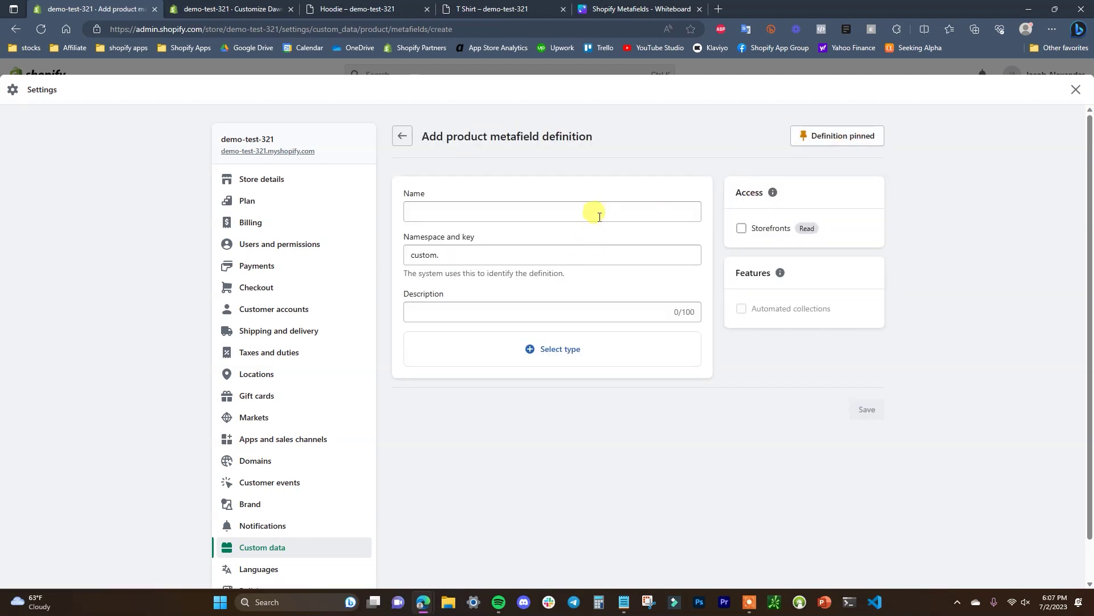
left_click(599, 217)
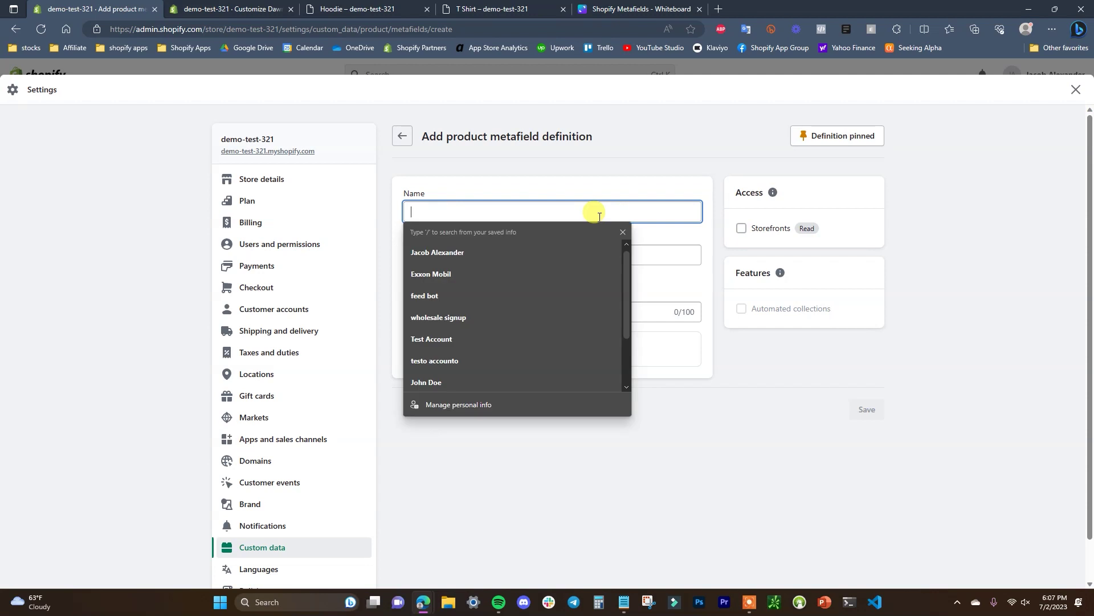
type("Care")
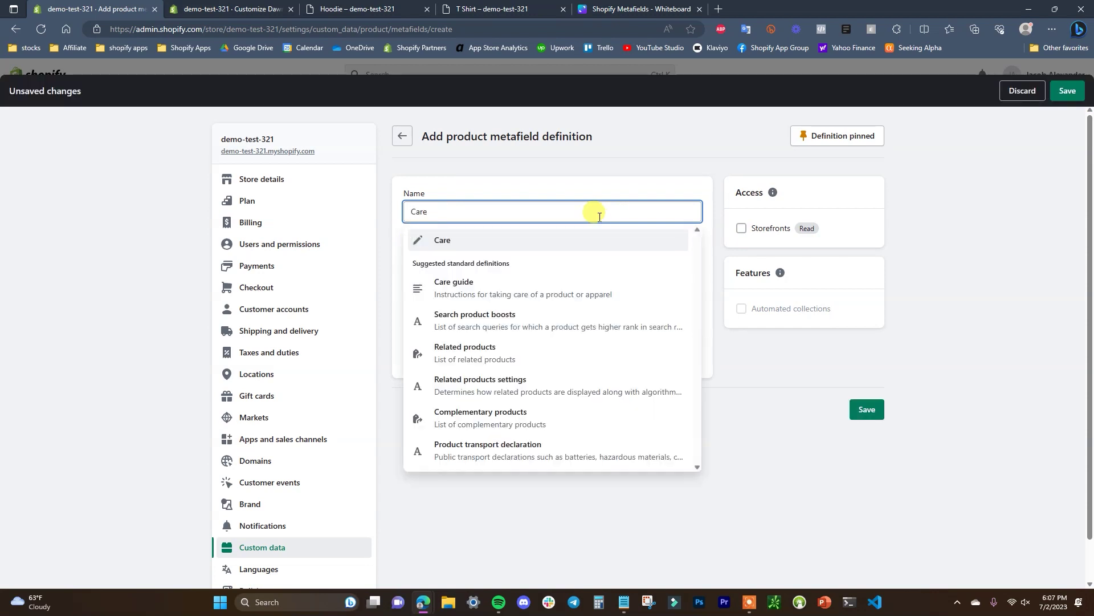
type(" Insctru")
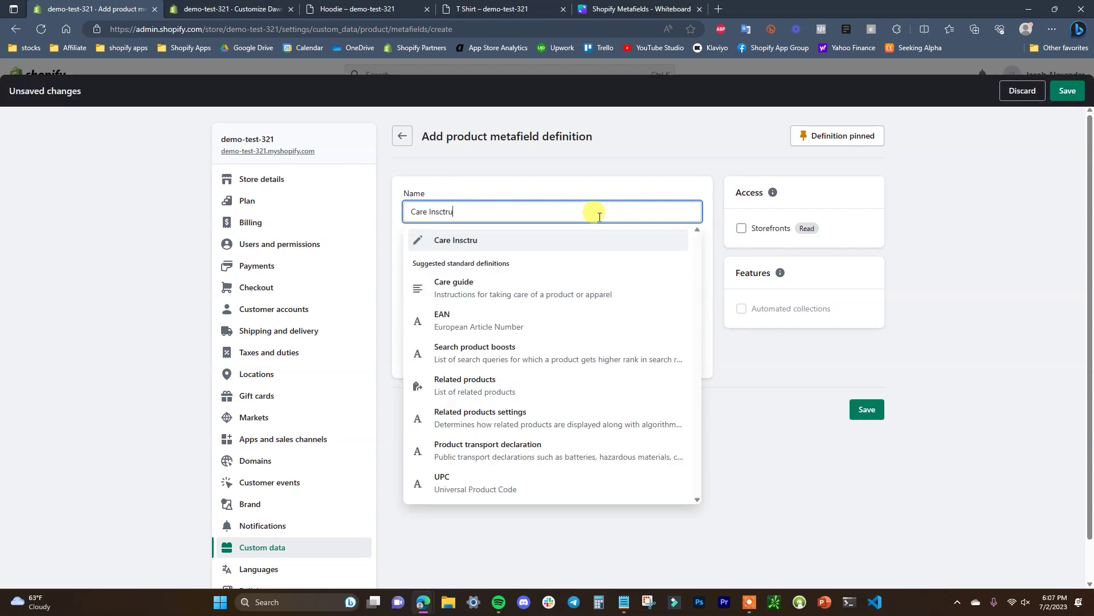
type("ctions")
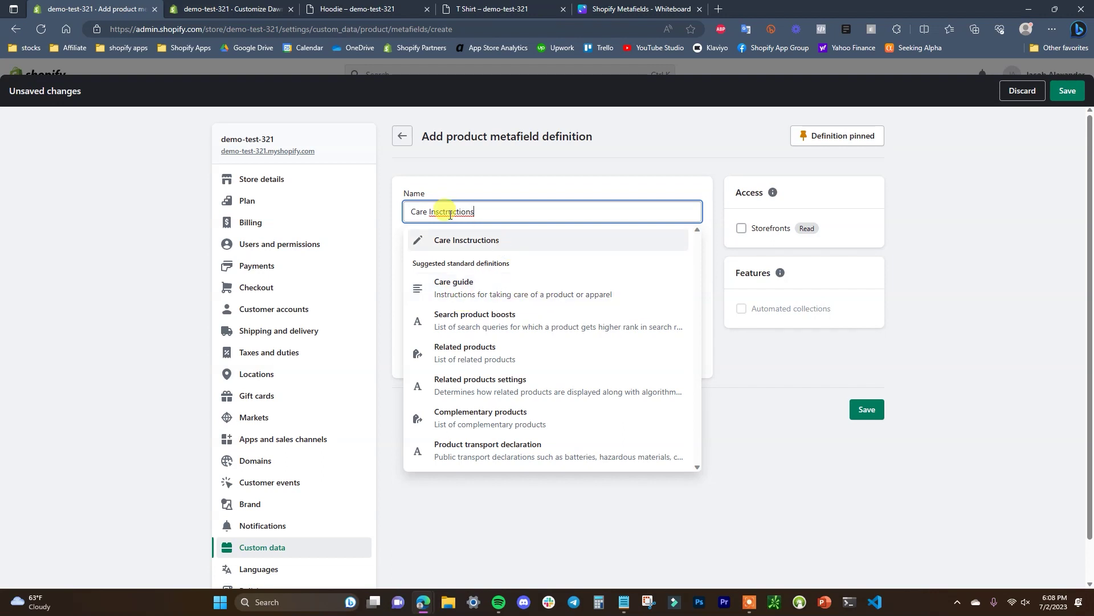
left_click_drag(481, 211, 448, 213)
type("tructio")
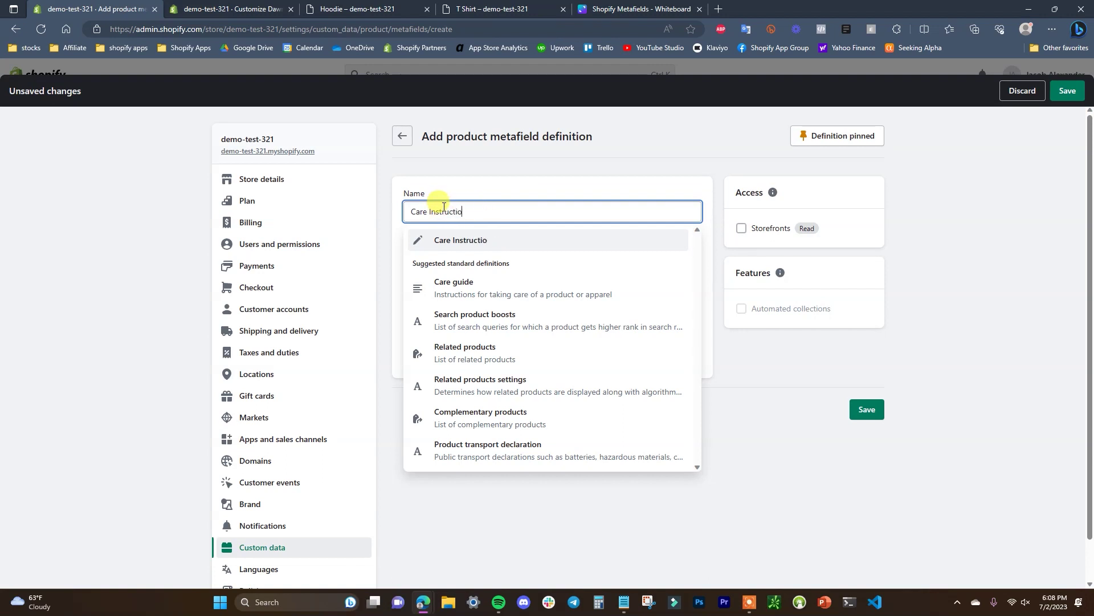
type("ns")
left_click(603, 176)
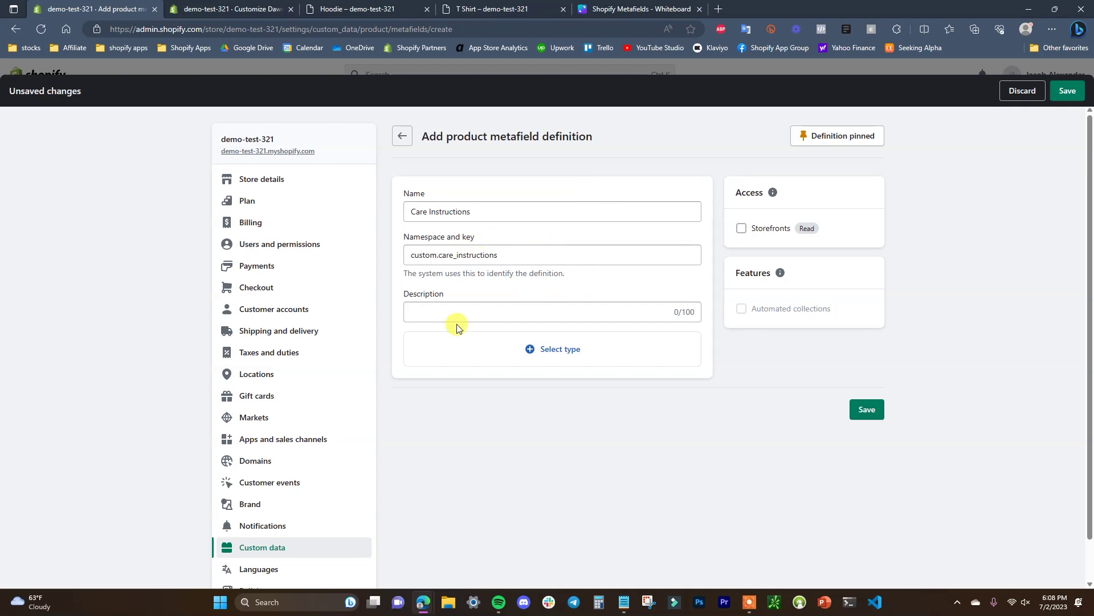
- Browse the available content types and set the Care Instructions metafield's type to Single line text
left_click(557, 356)
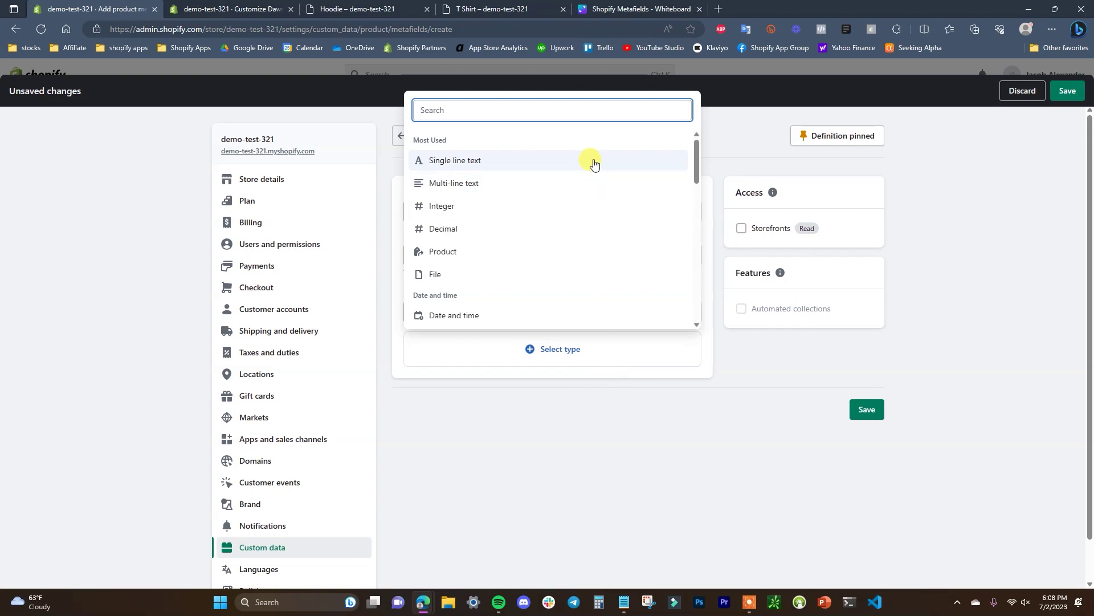
left_click(697, 157)
left_click_drag(696, 158, 706, 248)
scroll(471, 227, "down", 3)
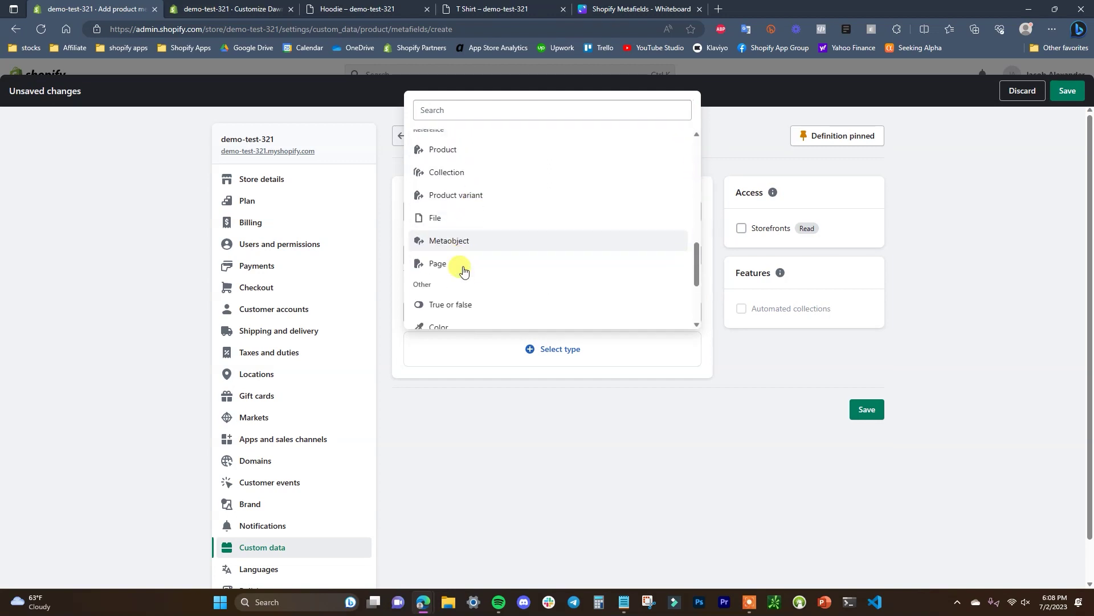
scroll(472, 248, "down", 1)
scroll(532, 279, "up", 3)
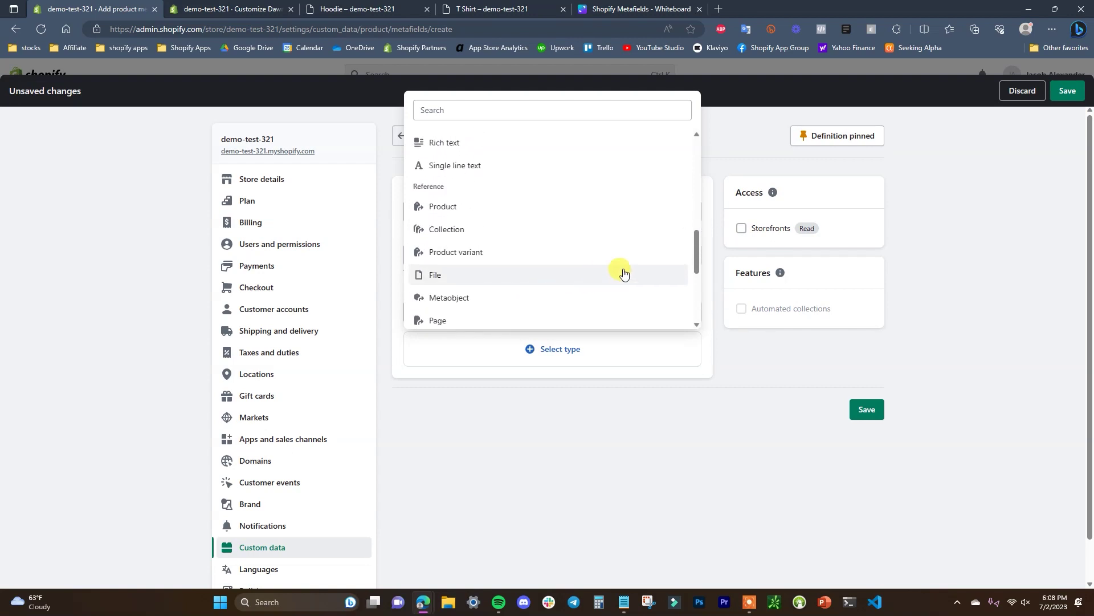
left_click_drag(694, 244, 712, 139)
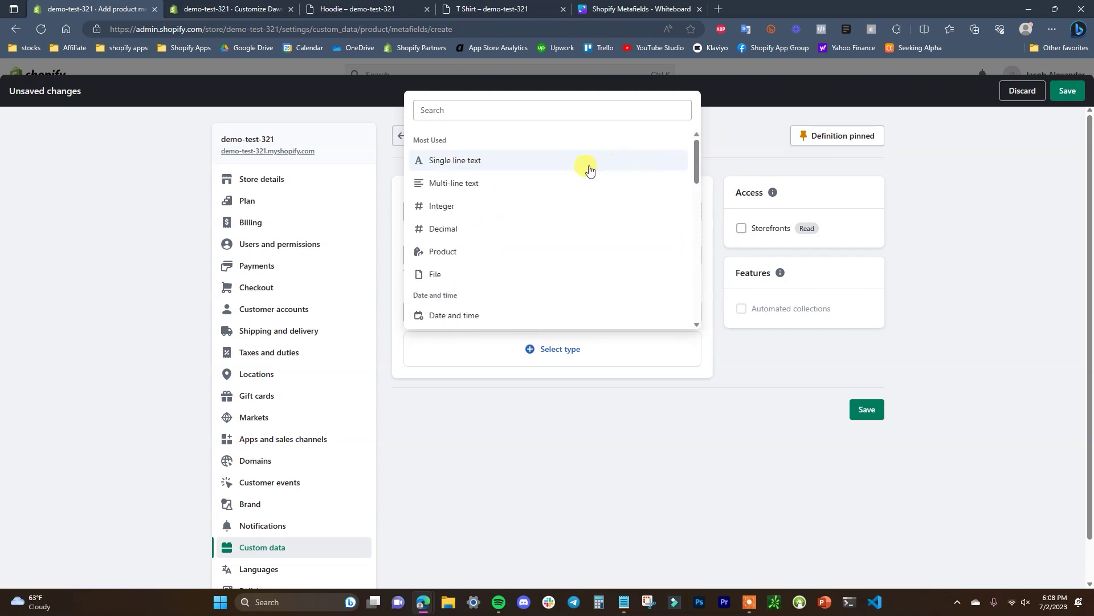
left_click(485, 165)
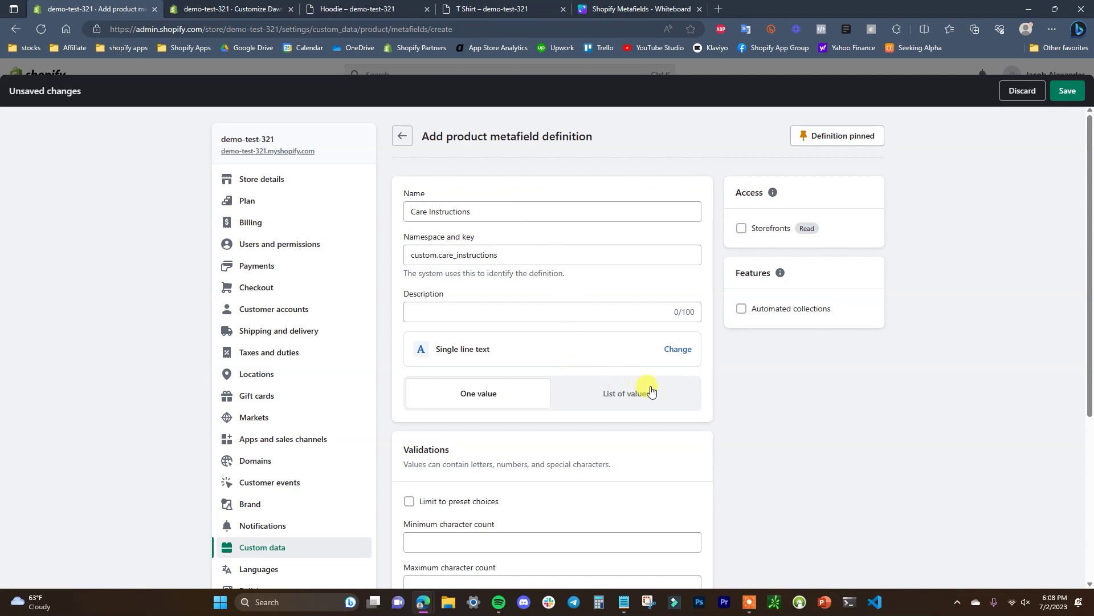
- Review the validation options of the Care Instructions metafield, leave them blank, and save the definition
scroll(651, 391, "down", 3)
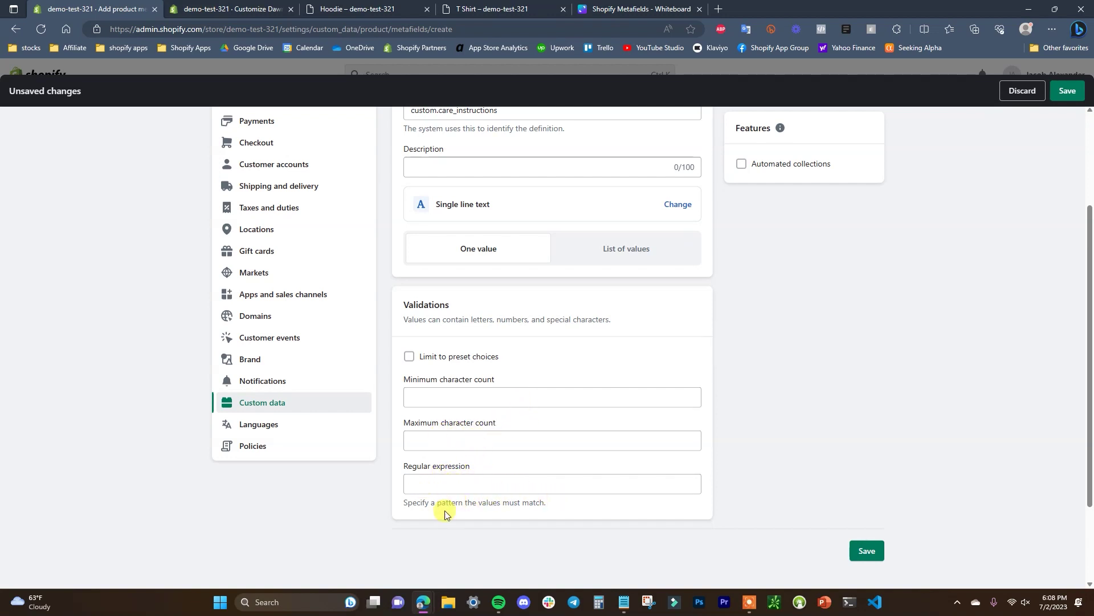
left_click_drag(408, 502, 573, 506)
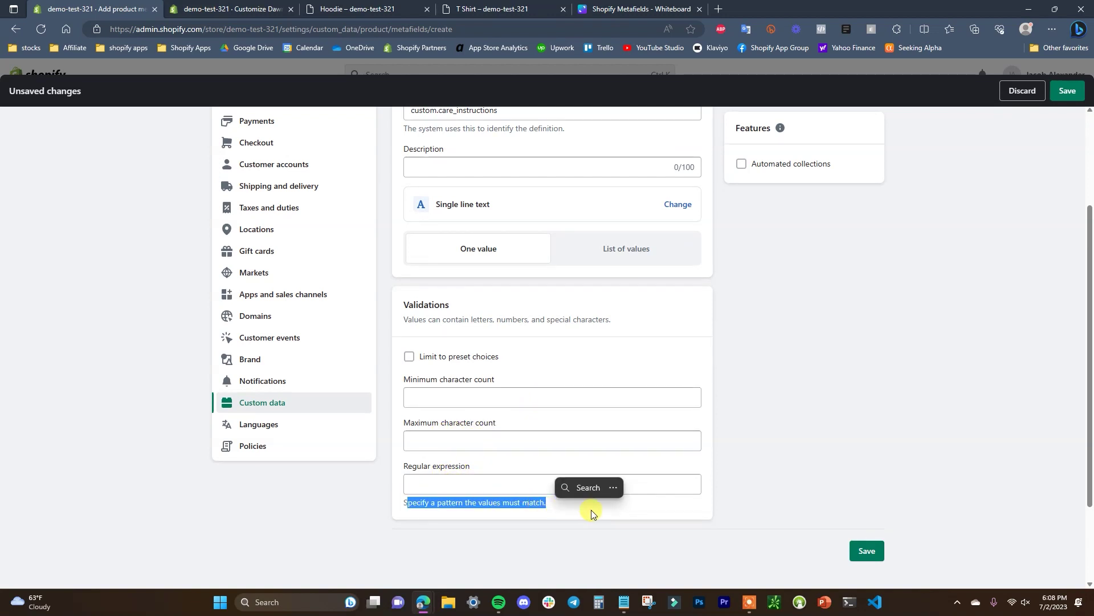
scroll(806, 487, "up", 3)
scroll(520, 357, "down", 4)
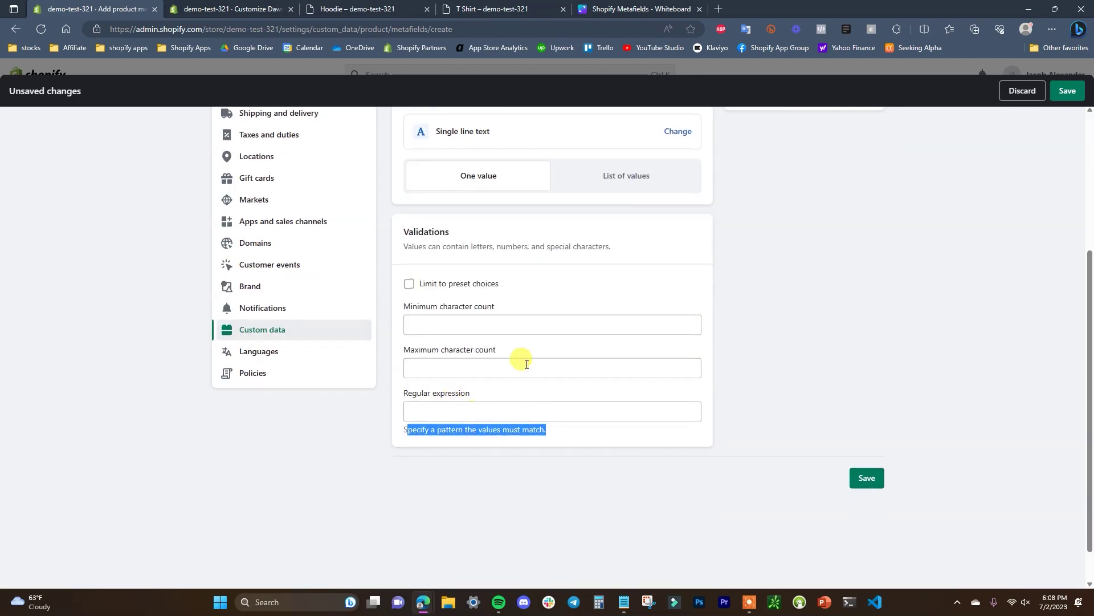
scroll(542, 385, "up", 4)
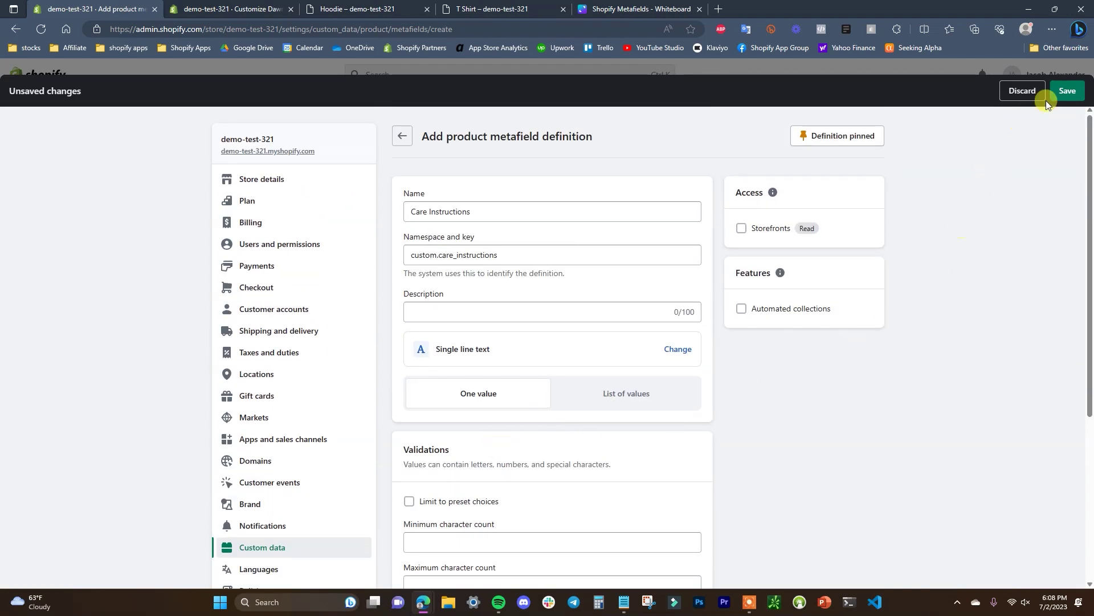
left_click(1068, 91)
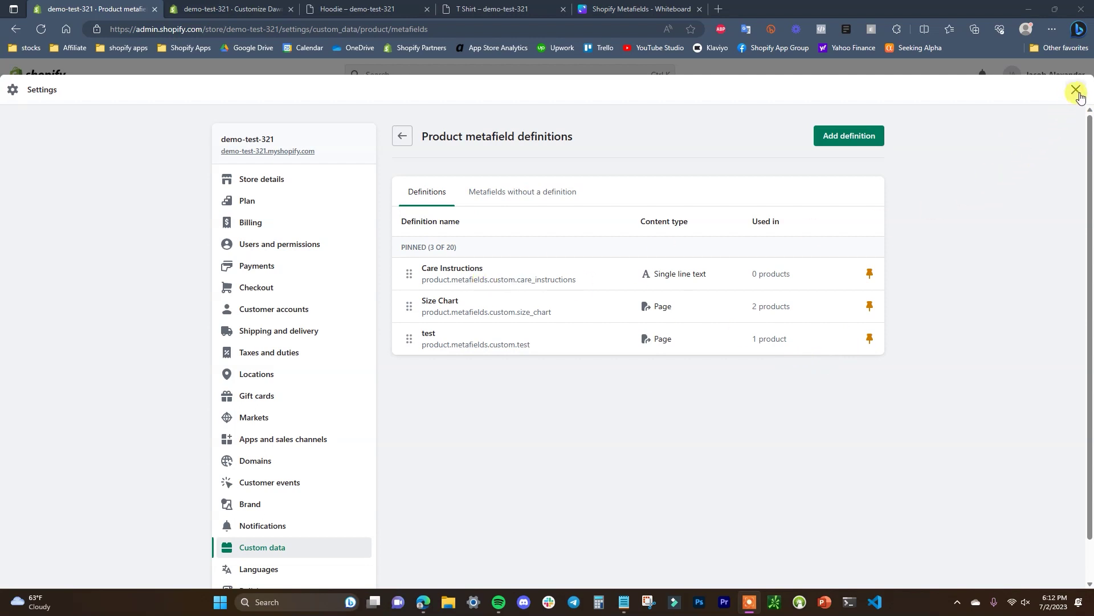
- Set the T Shirt product's Care Instructions metafield to "Machine Wash Cold" and save the product
left_click(1077, 91)
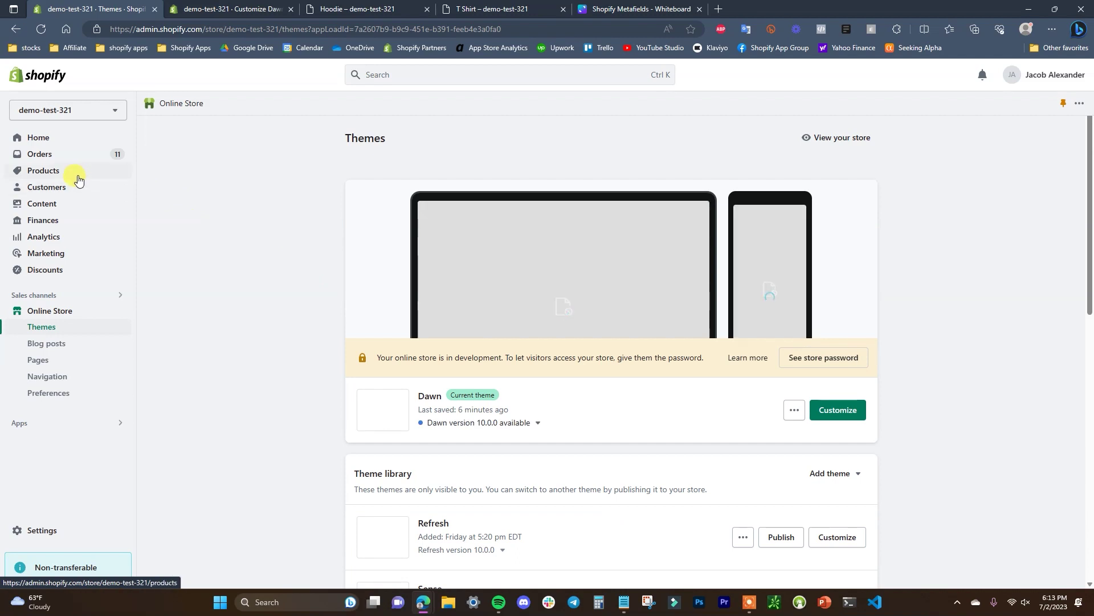
left_click(77, 178)
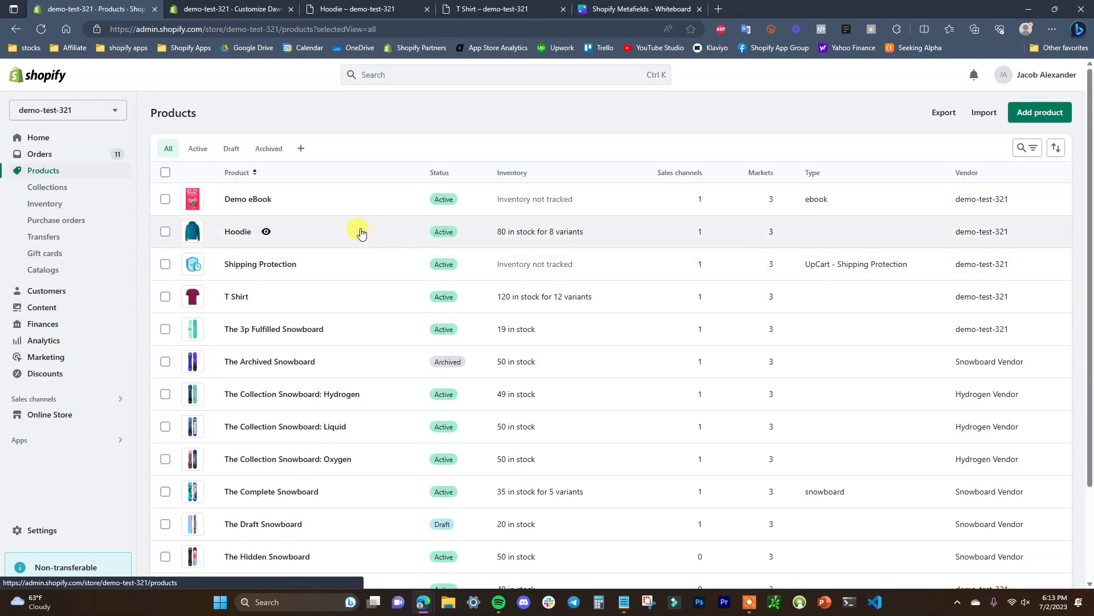
left_click(242, 298)
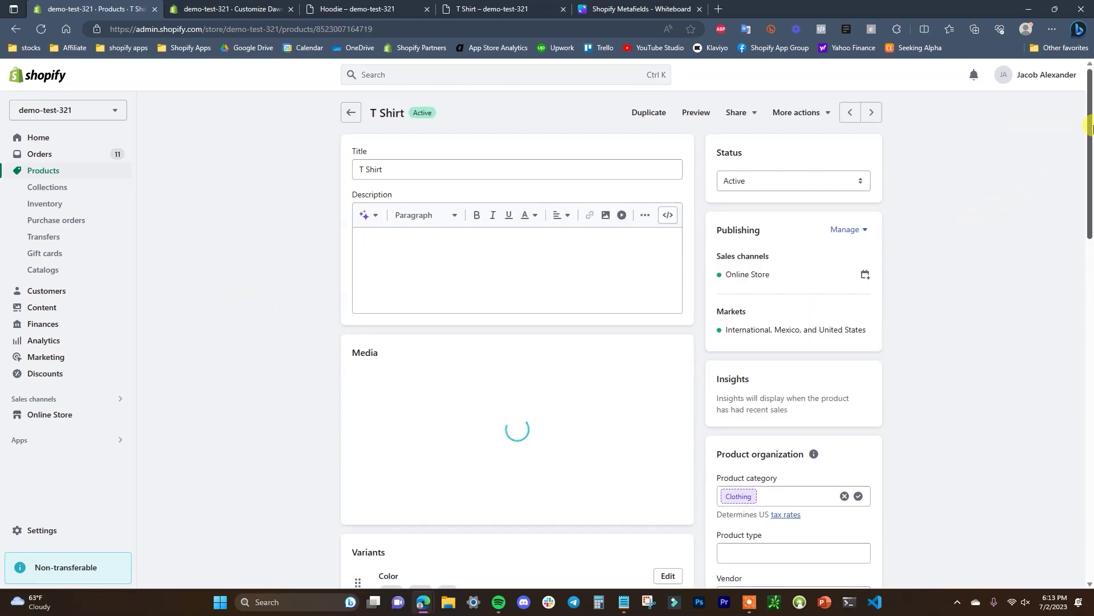
left_click_drag(1090, 128, 883, 475)
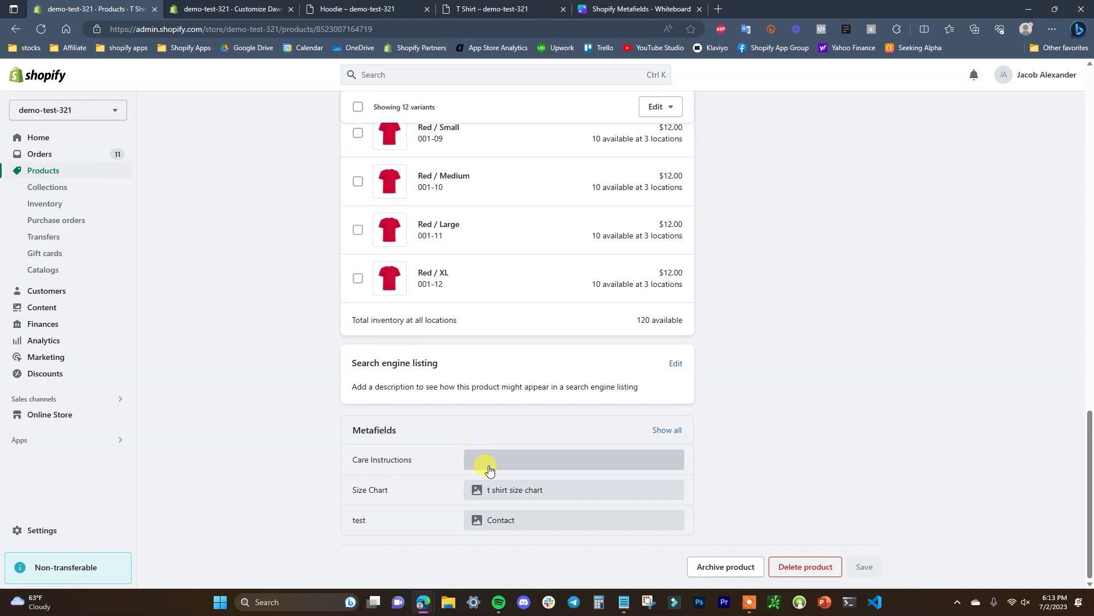
left_click(508, 467)
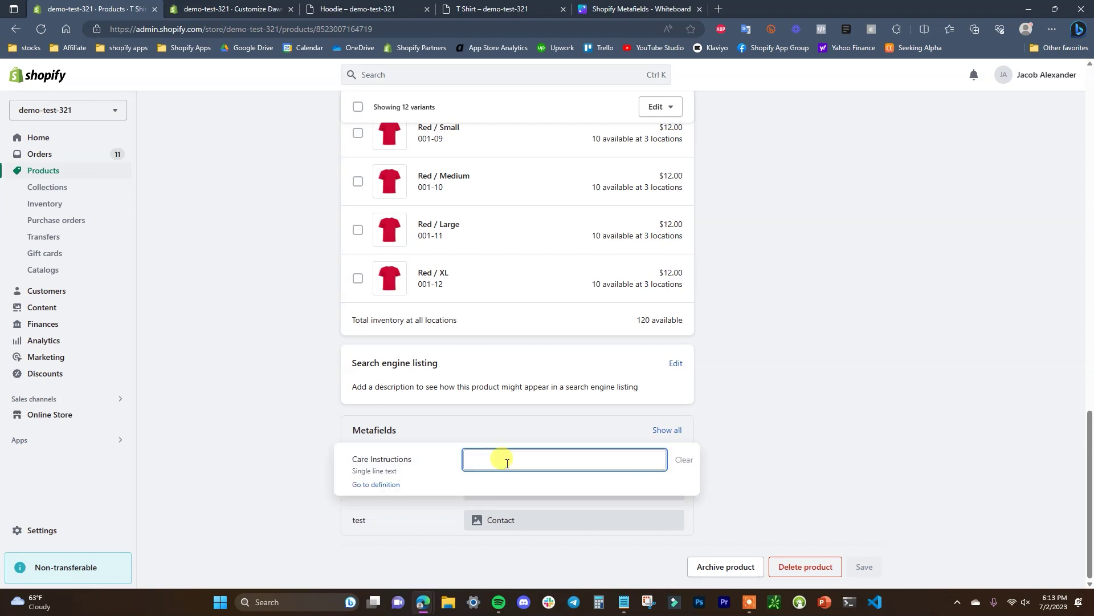
type("Machine Wash")
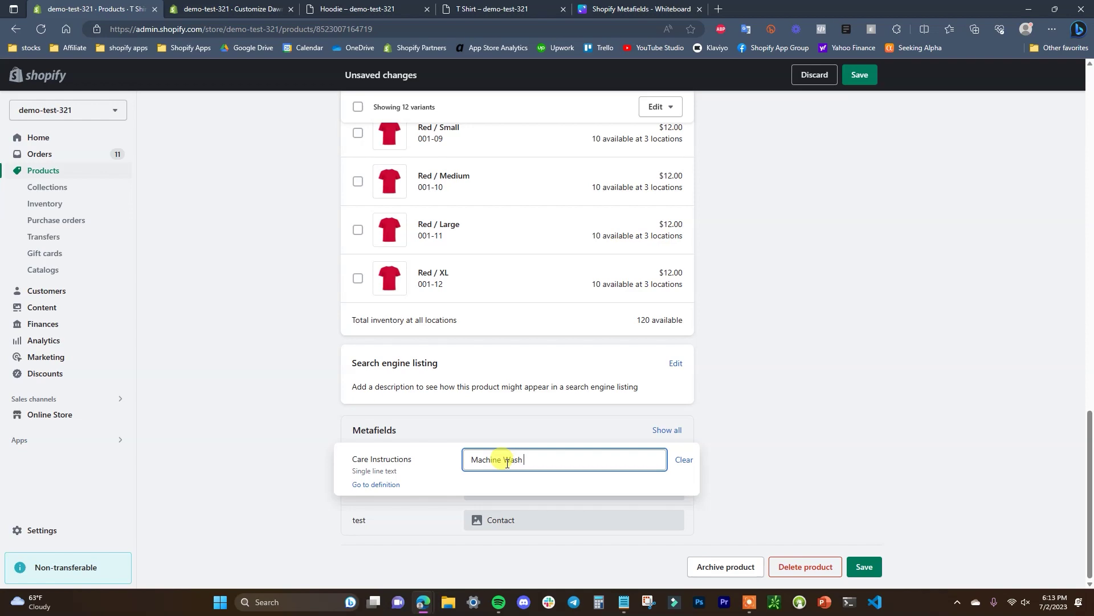
type(" Cold")
left_click(858, 560)
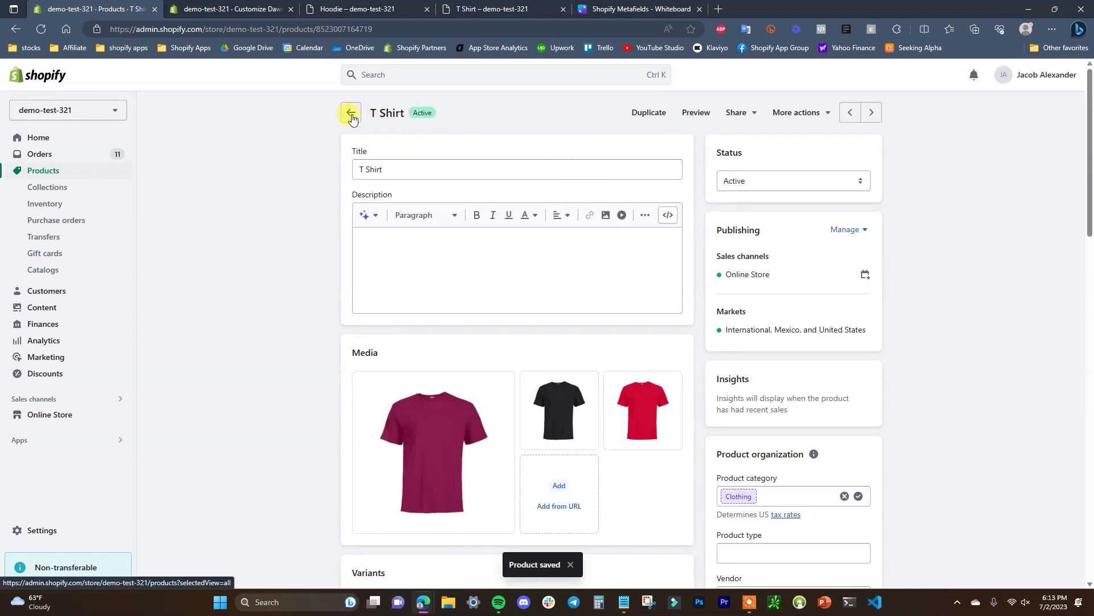
- Set the Hoodie product's Care Instructions metafield to "Machine Wash Warm" and save the product
left_click(349, 114)
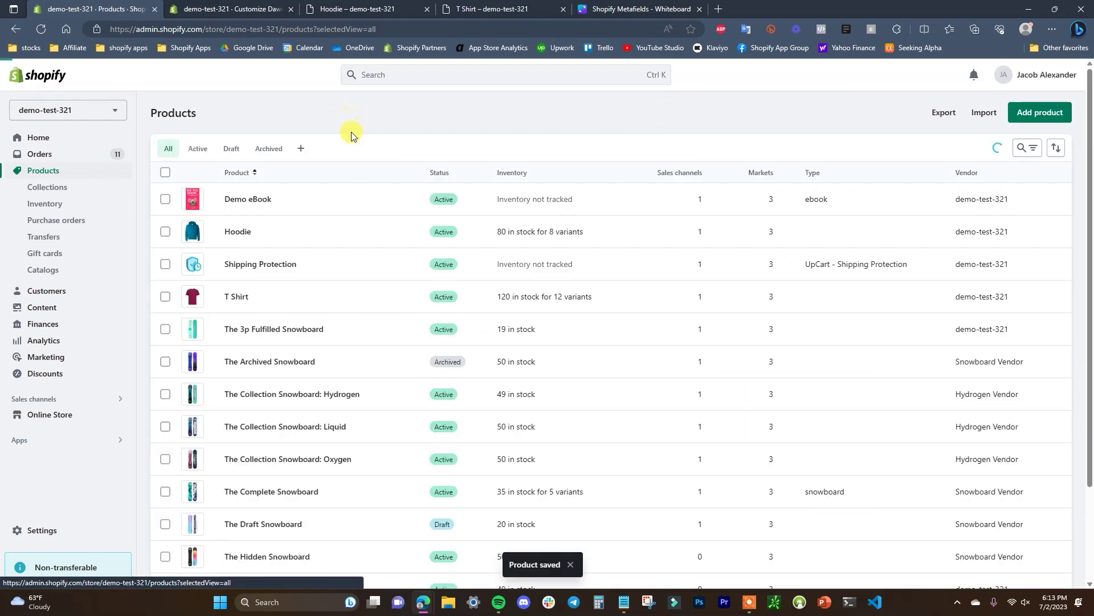
left_click(241, 234)
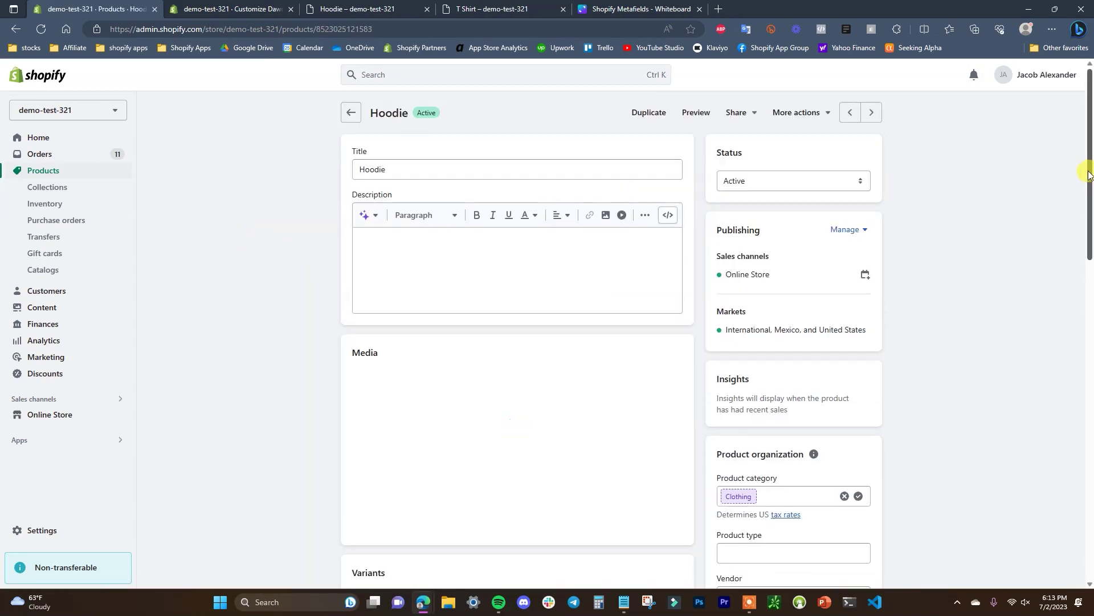
left_click_drag(1089, 220, 1089, 520)
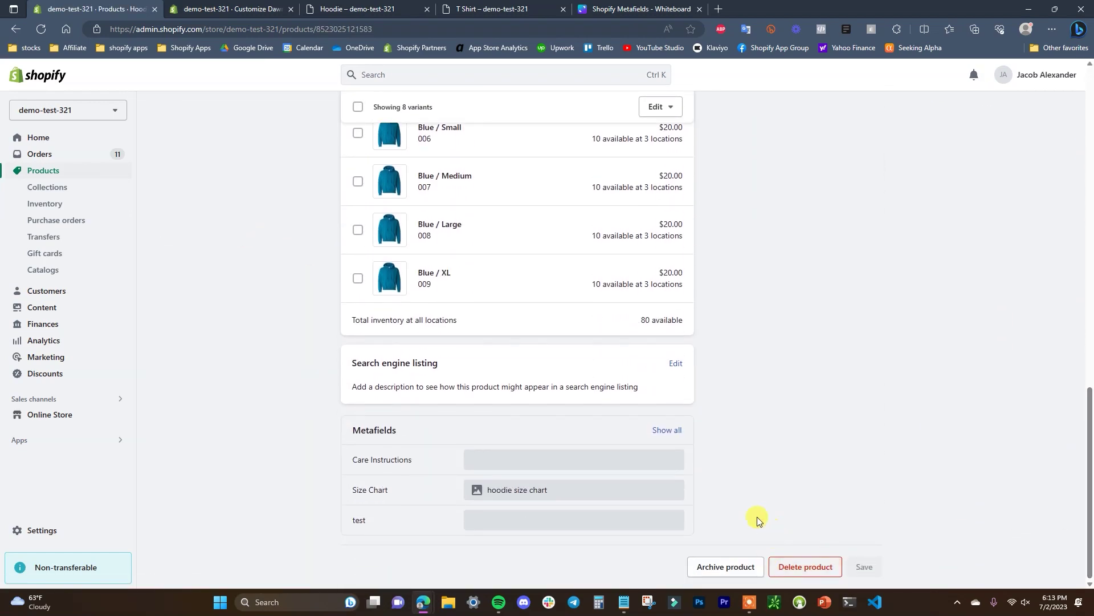
left_click(560, 460)
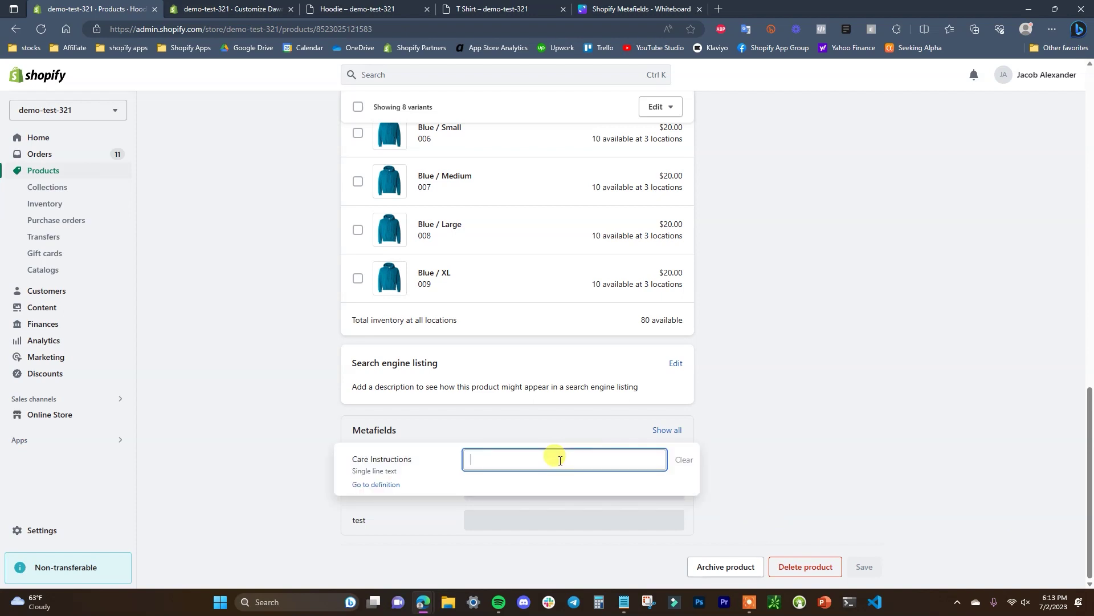
type("Mac")
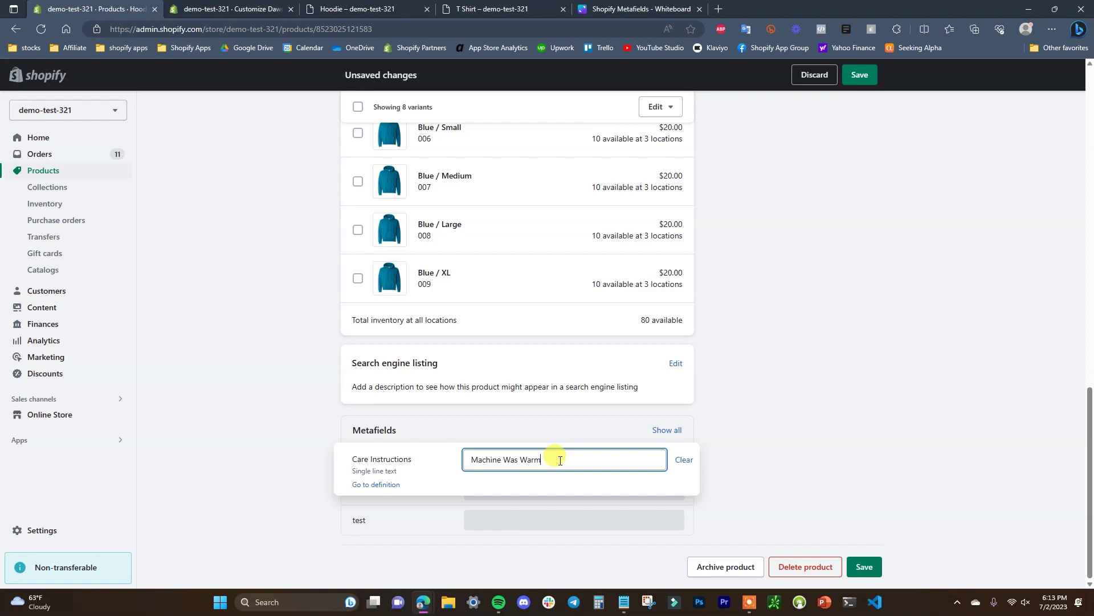
type("hine Wash Warm")
left_click(520, 459)
type("h")
key("ctrl+s")
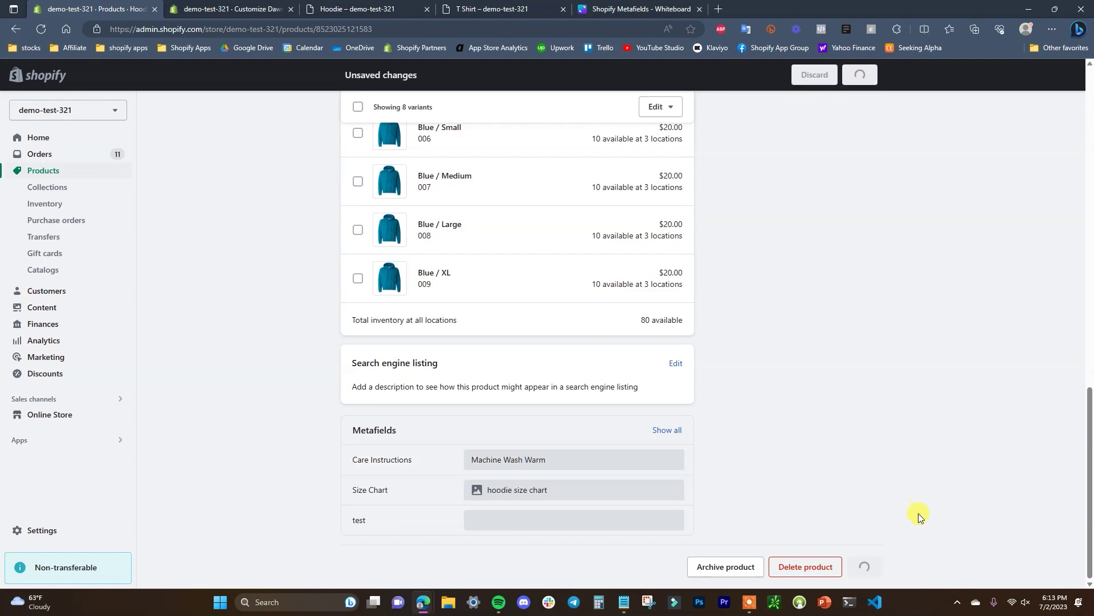
scroll(320, 359, "down", 15)
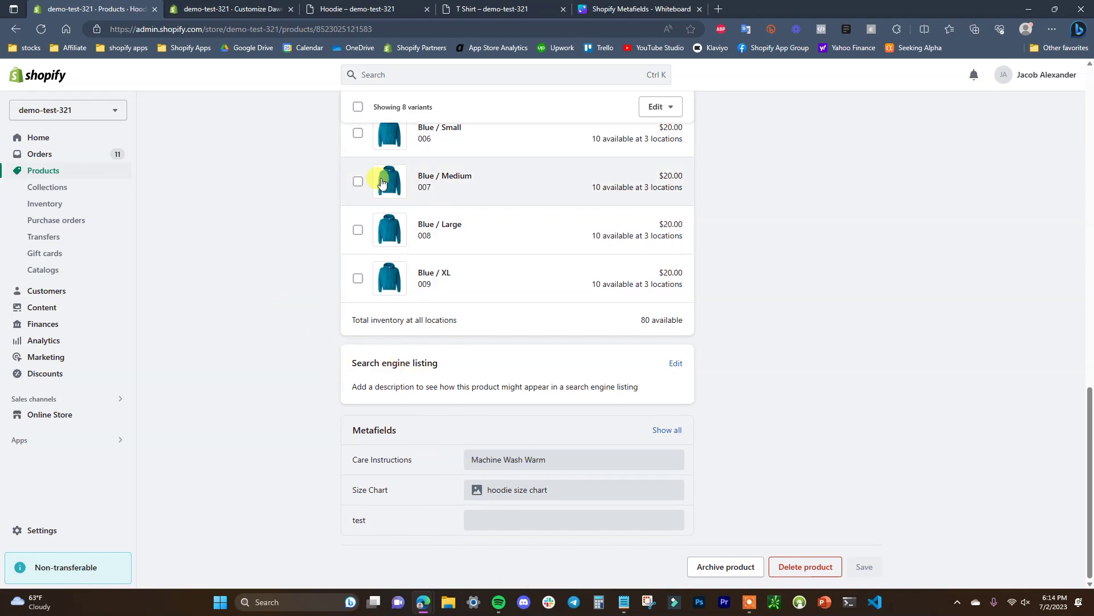
- In the theme editor, replace the Care Instructions row's static content with the product's Care Instructions metafield as dynamic source
left_click(251, 9)
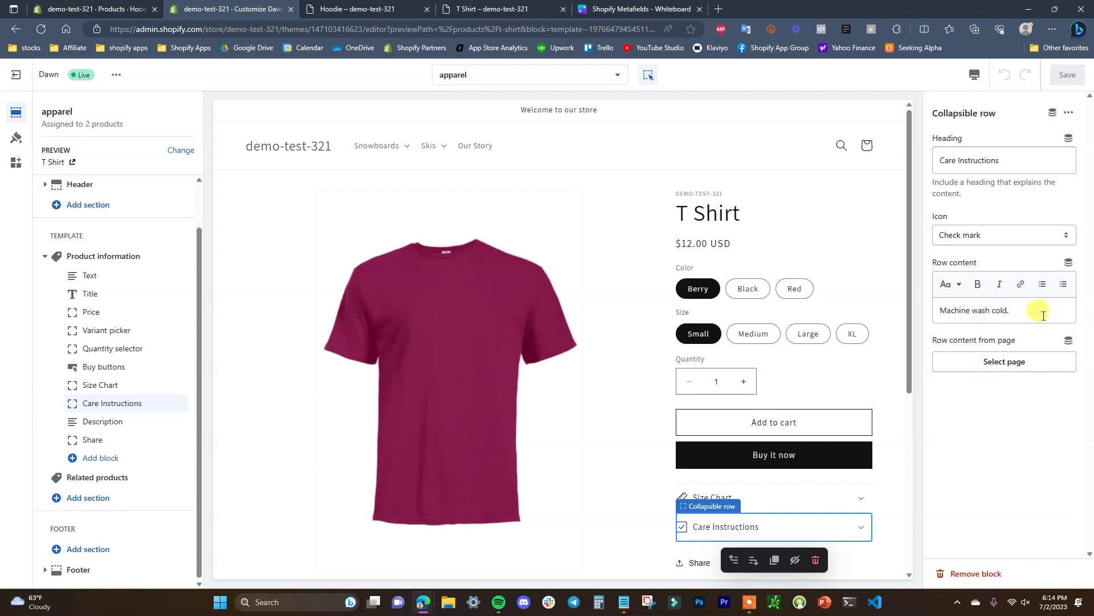
left_click_drag(1043, 315, 940, 309)
key("BackSpace")
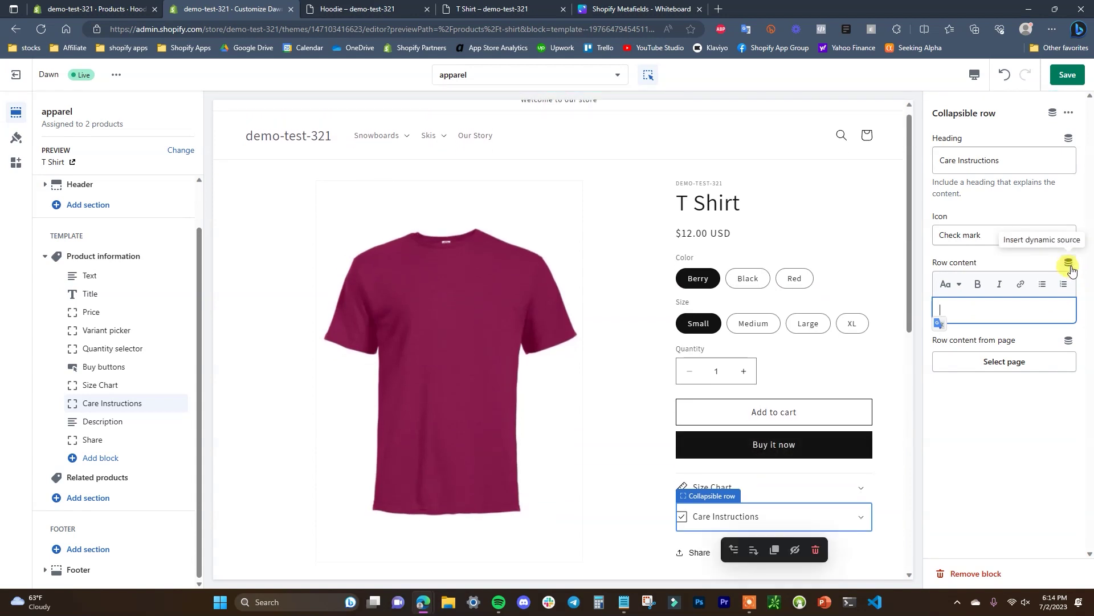
left_click(1072, 270)
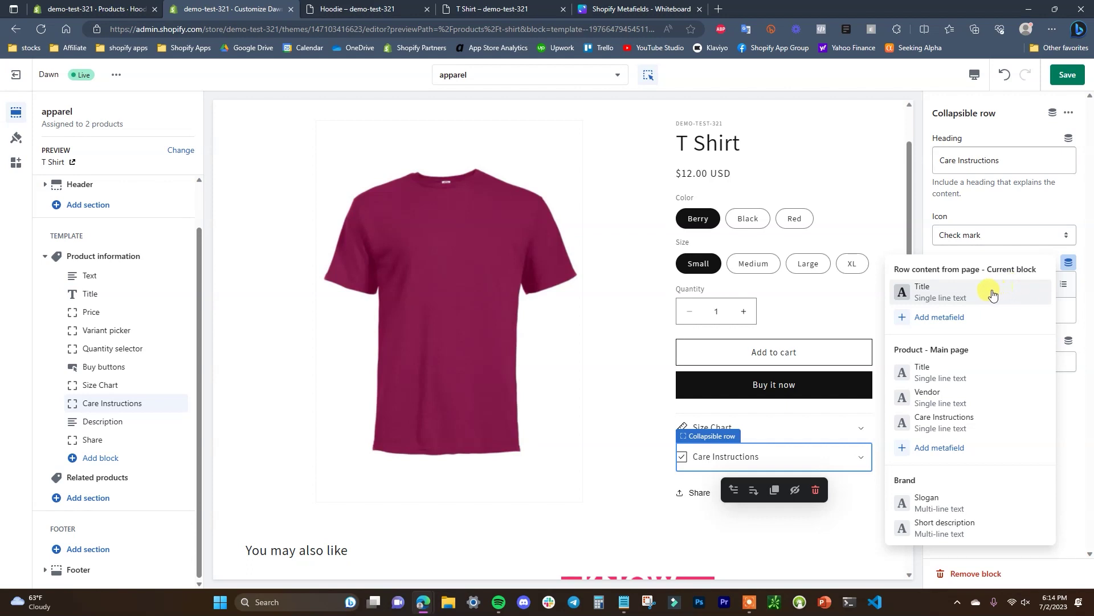
left_click(963, 429)
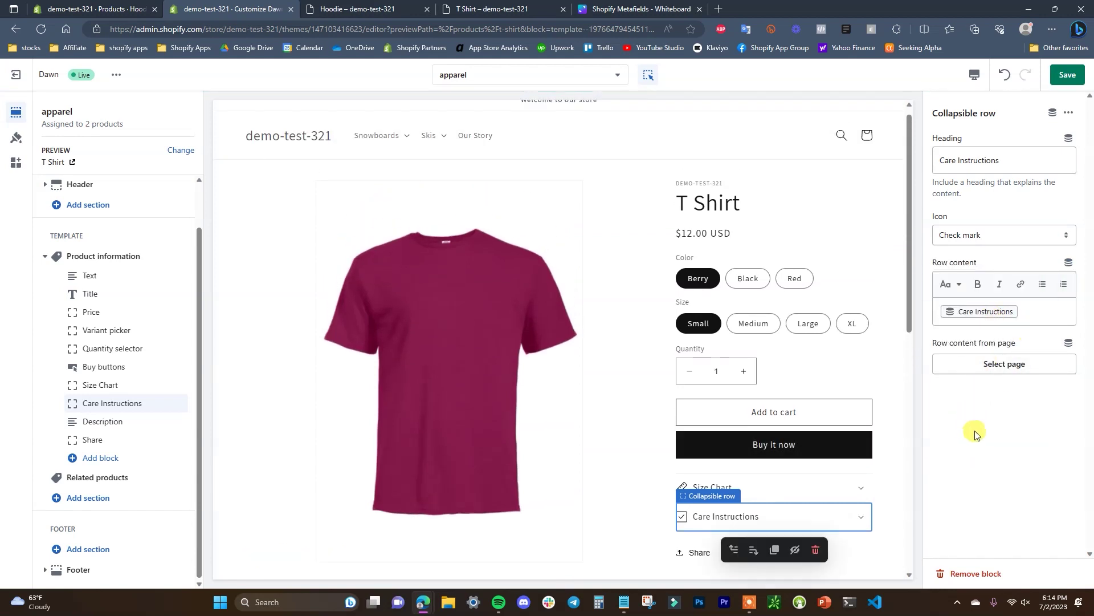
- Check the expanded Care Instructions row in the template preview, collapse it again, and save the apparel template
scroll(877, 414, "down", 1)
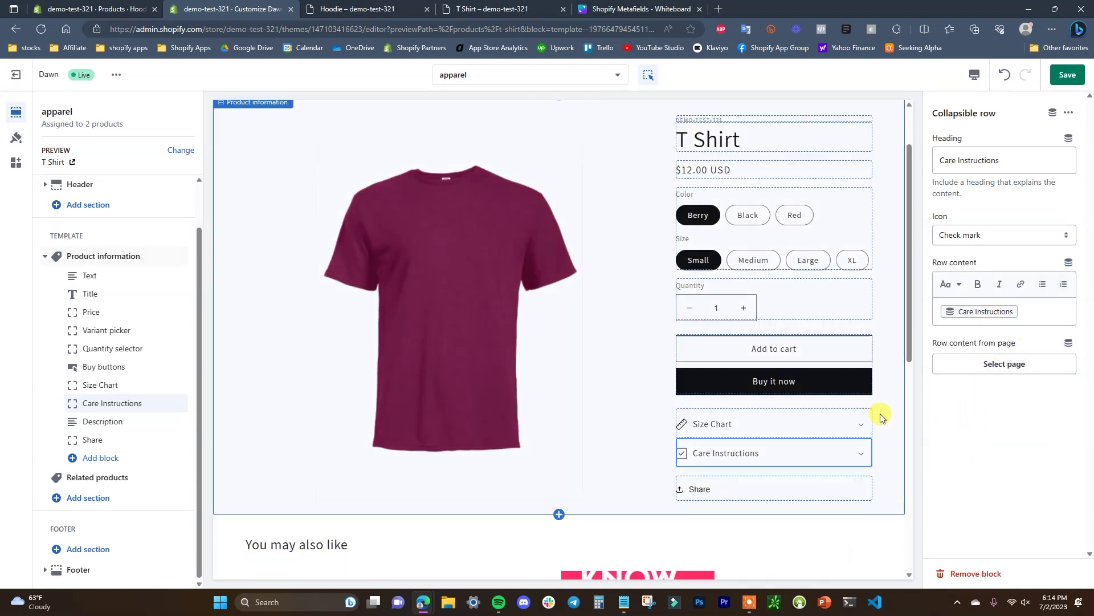
left_click(862, 457)
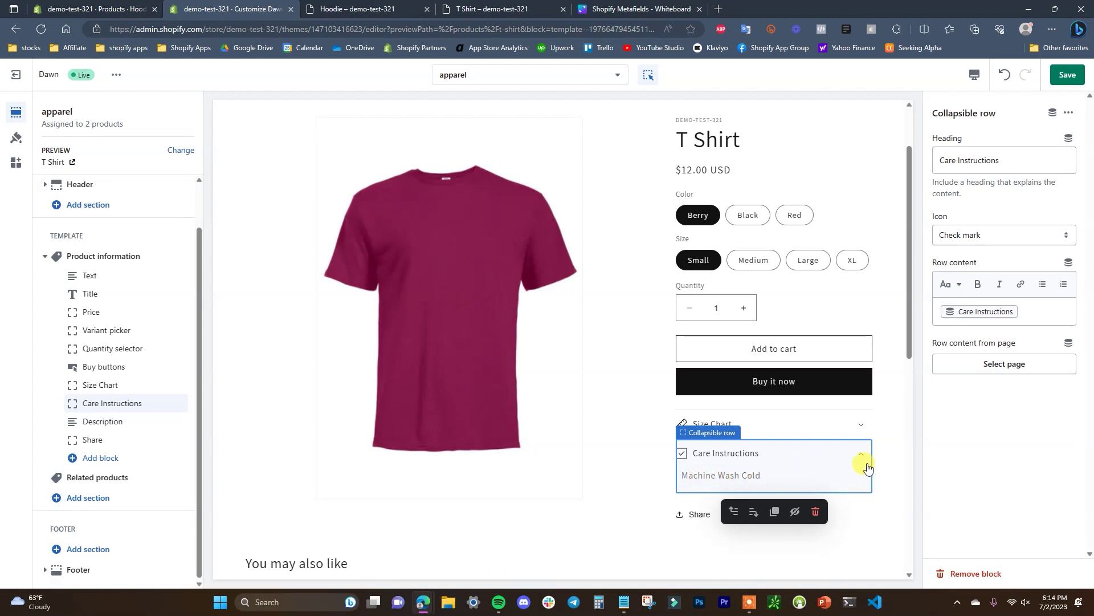
left_click(861, 457)
left_click(1066, 77)
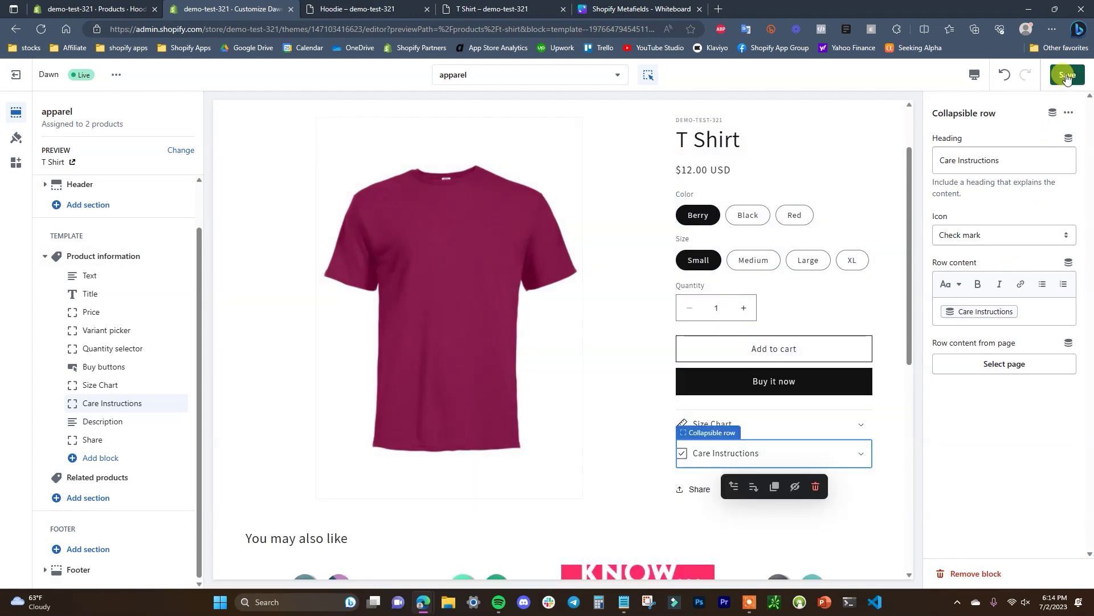
- Reload the live T Shirt product page and check the content of its Care Instructions row
left_click(496, 10)
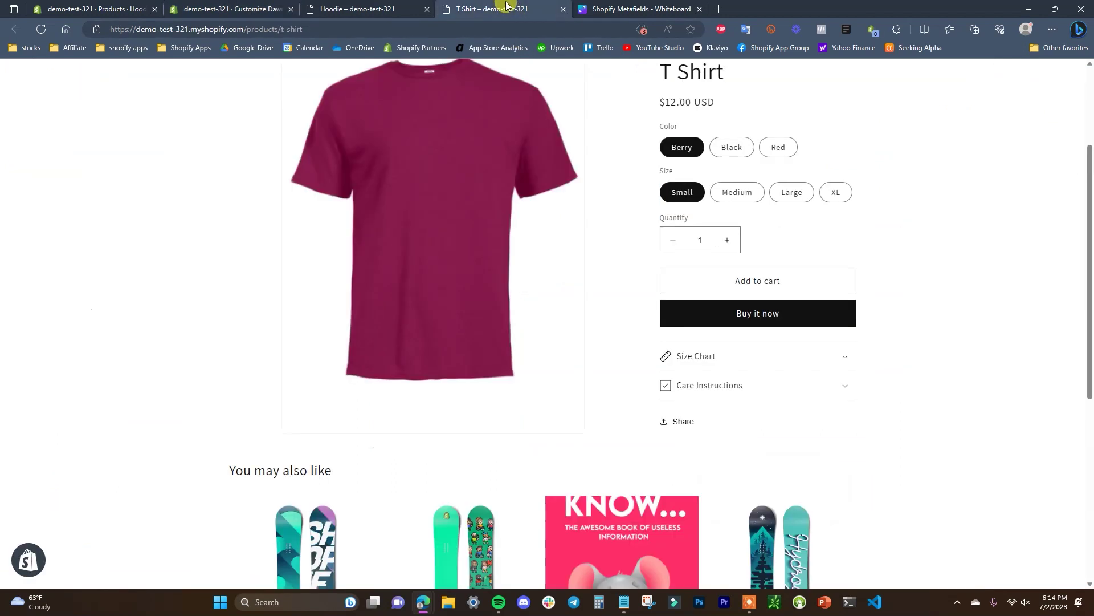
left_click(48, 29)
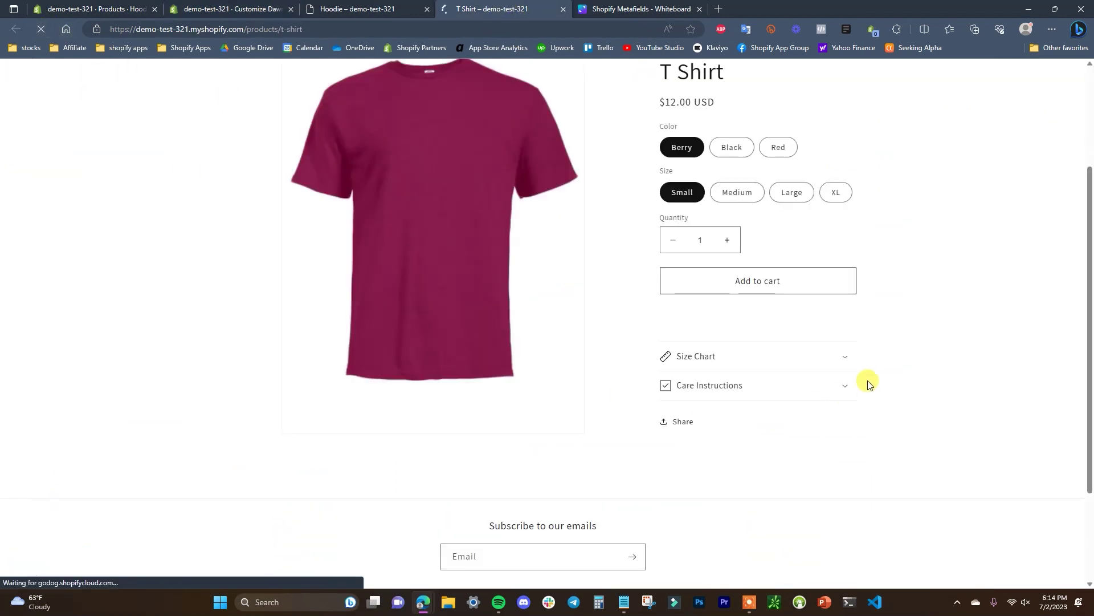
left_click(843, 390)
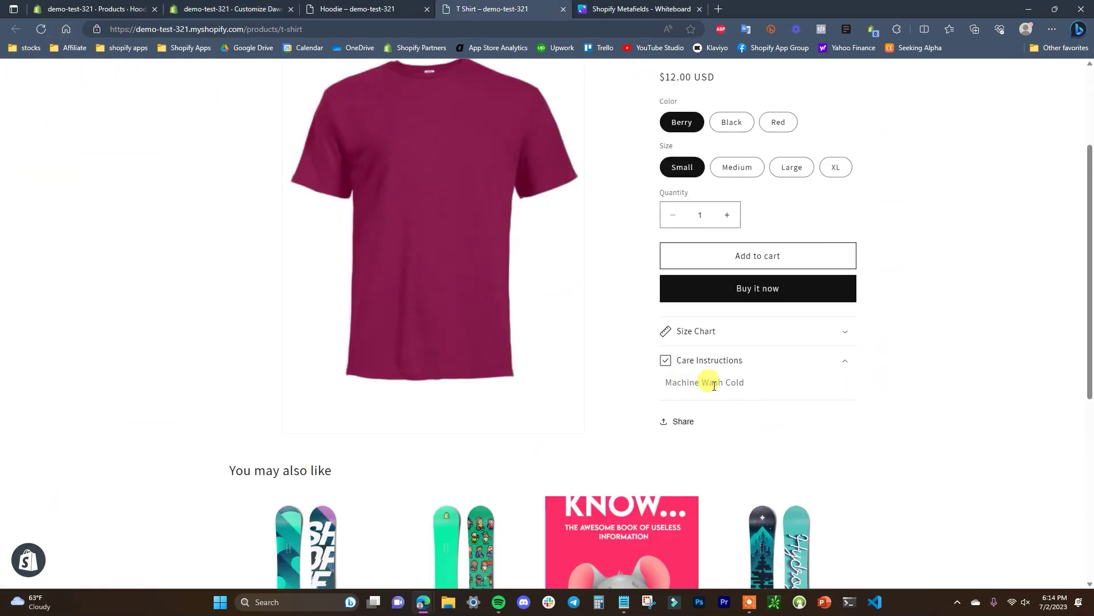
left_click(844, 364)
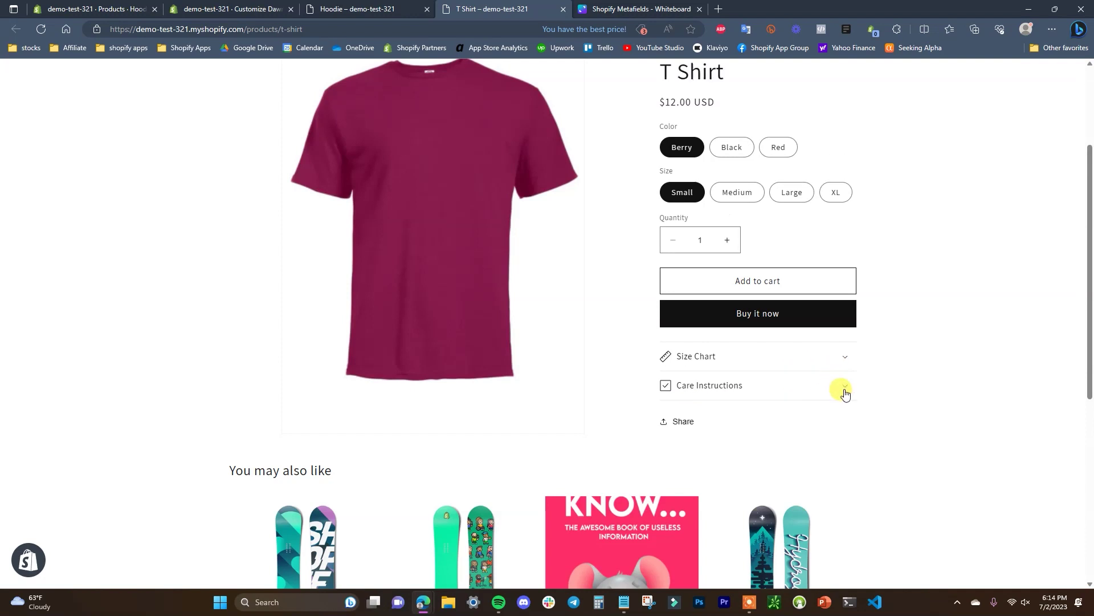
- Reload the live Hoodie product page and examine its expanded Care Instructions row
left_click(350, 6)
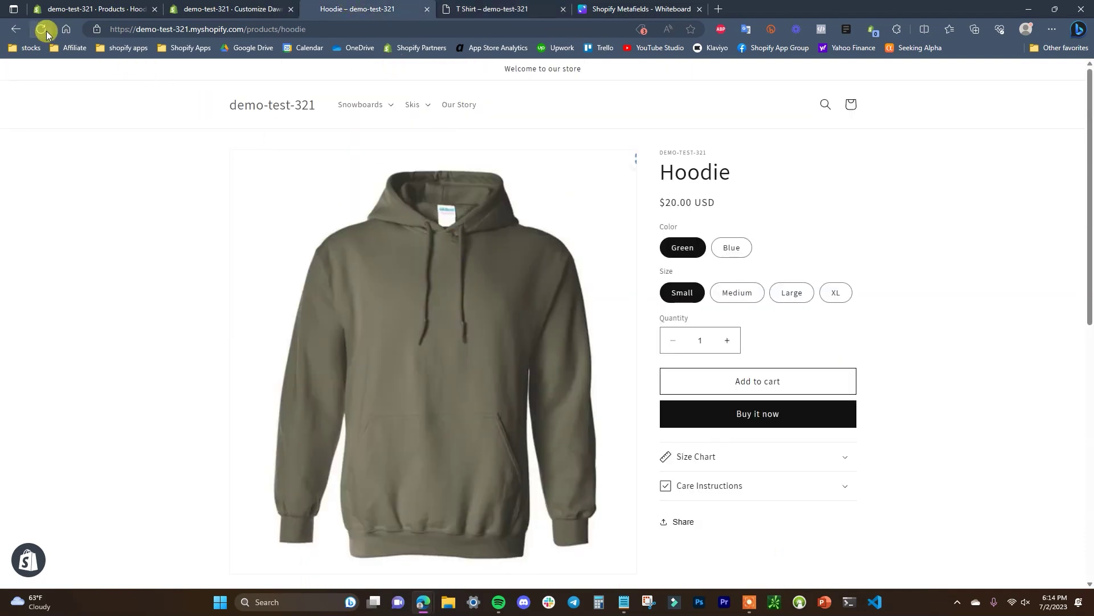
left_click(46, 31)
scroll(923, 393, "down", 2)
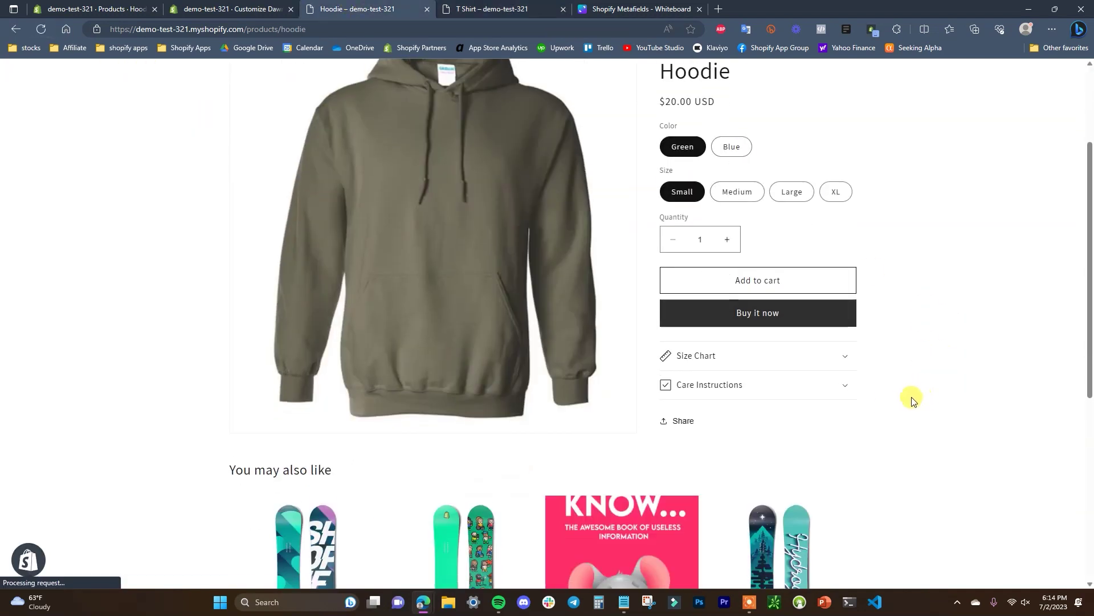
left_click(848, 381)
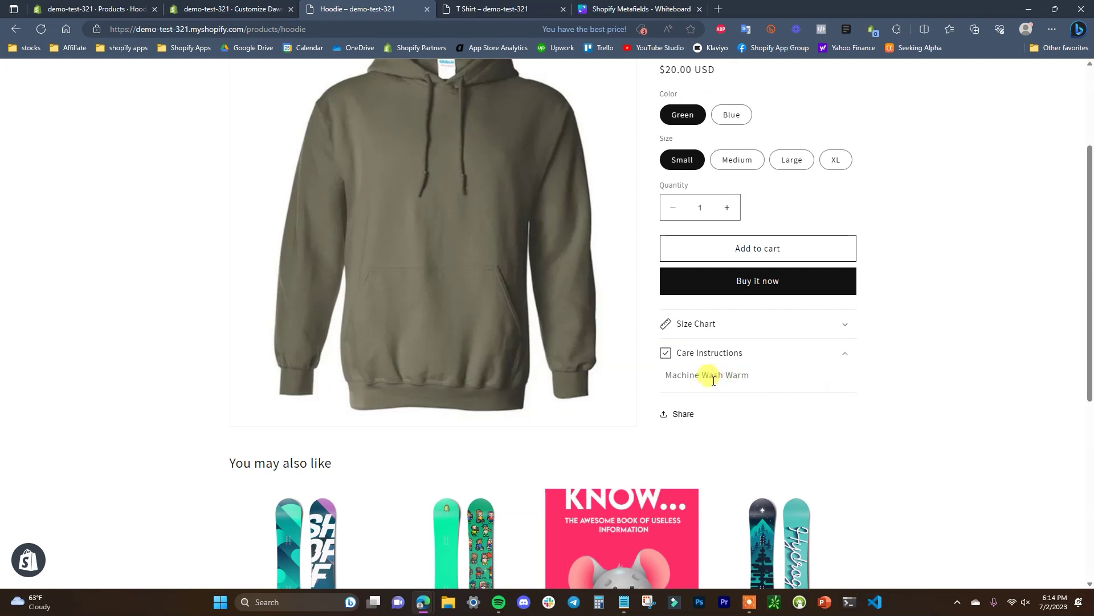
scroll(730, 398, "up", 1)
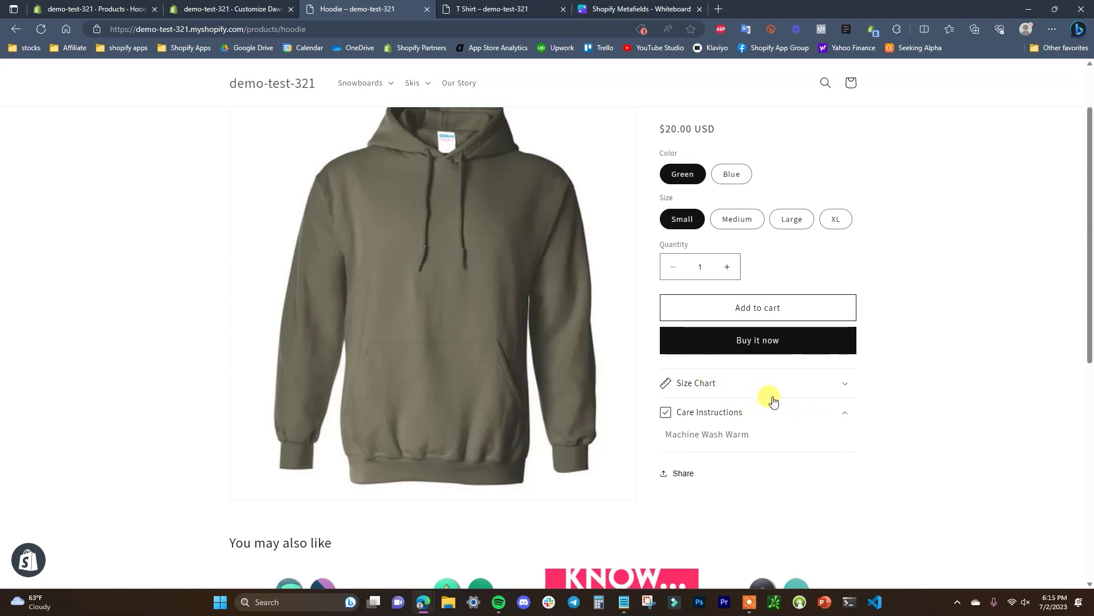
scroll(696, 393, "up", 1)
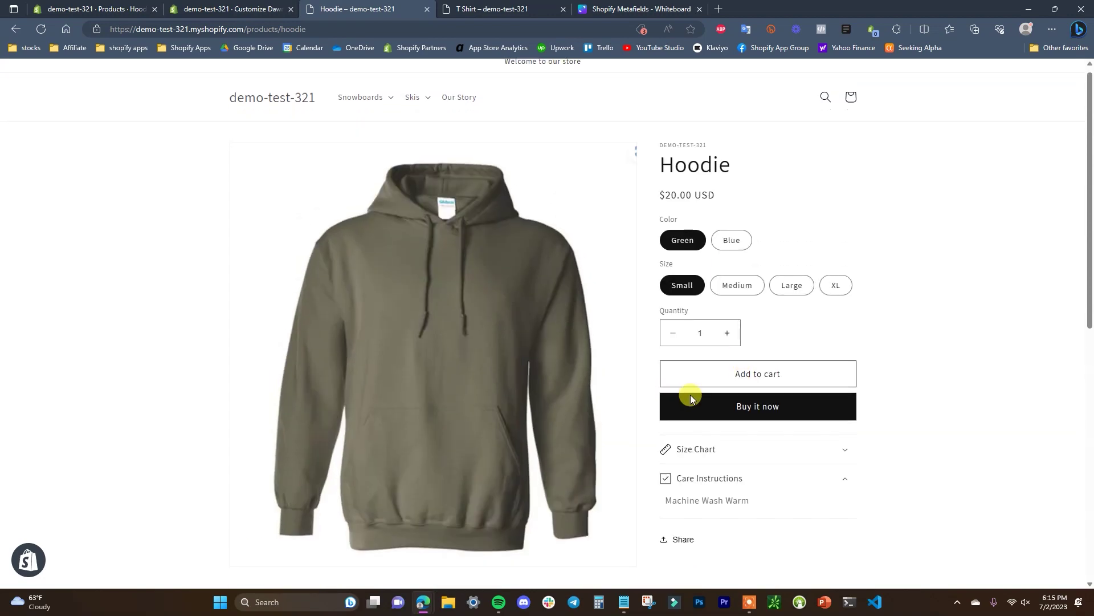
scroll(719, 301, "down", 2)
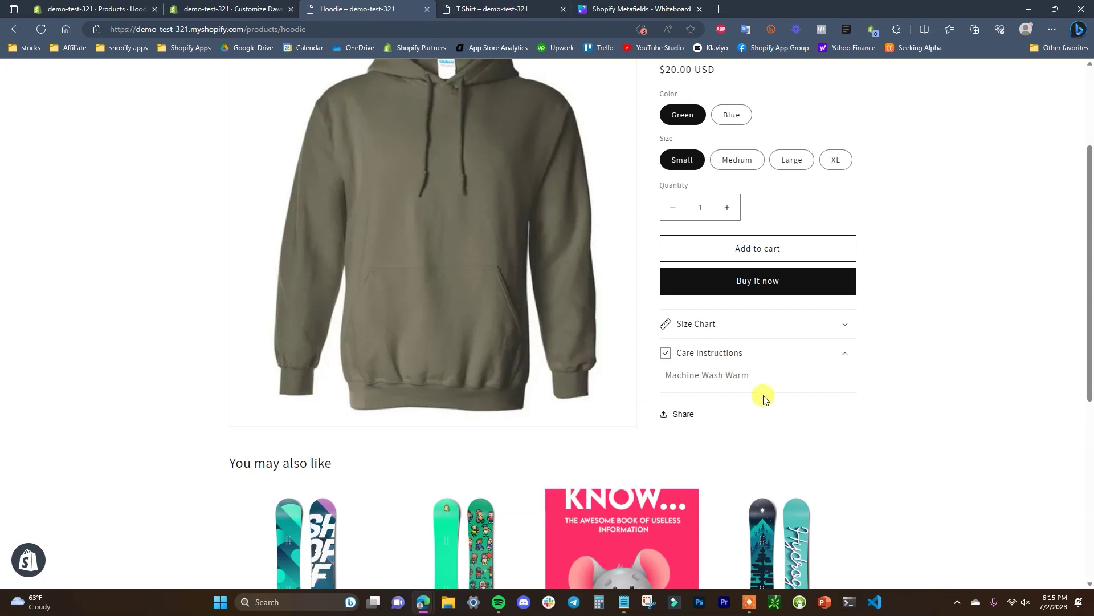
scroll(750, 367, "up", 1)
left_click(496, 9)
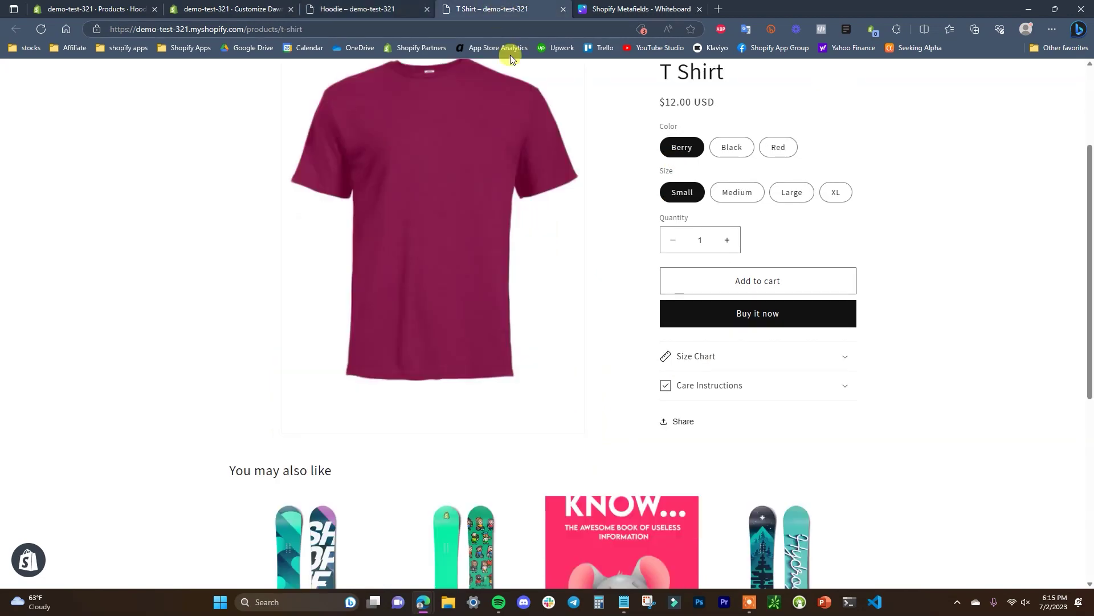
left_click(219, 9)
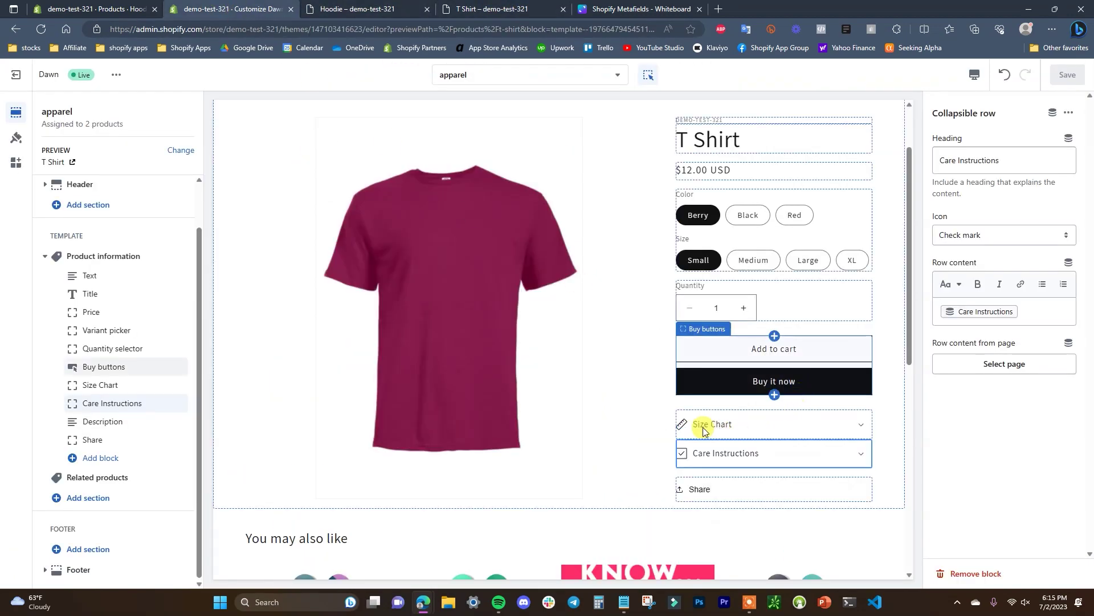
scroll(716, 422, "up", 1)
left_click(592, 79)
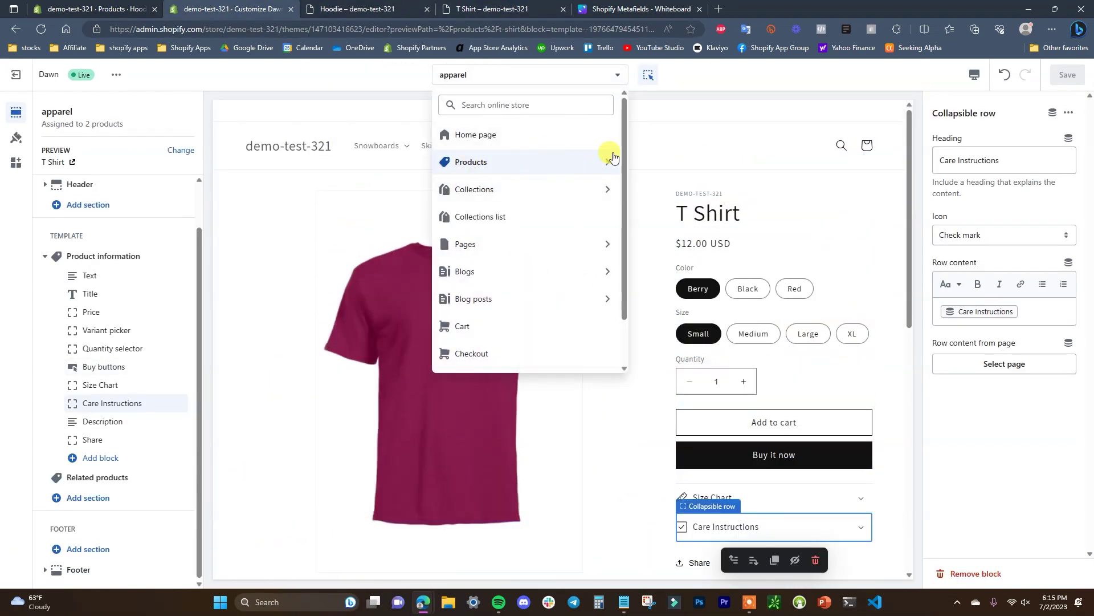
left_click(742, 139)
key("ctrl+4")
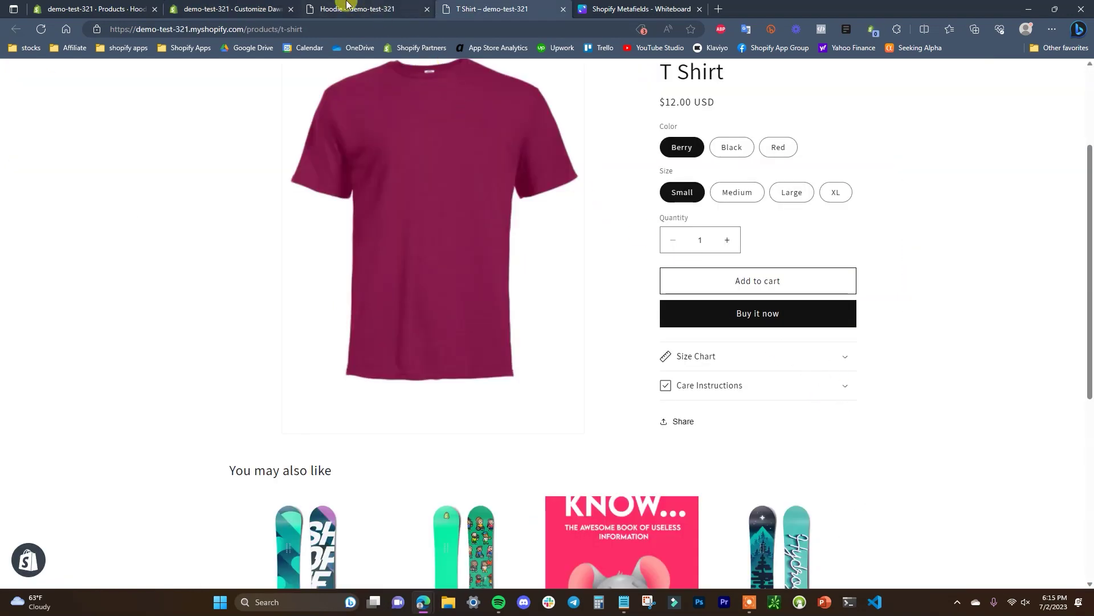
- In the theme editor, view the dynamic sources available for the Care Instructions row's page content, leaving the row's settings as they are
left_click(228, 7)
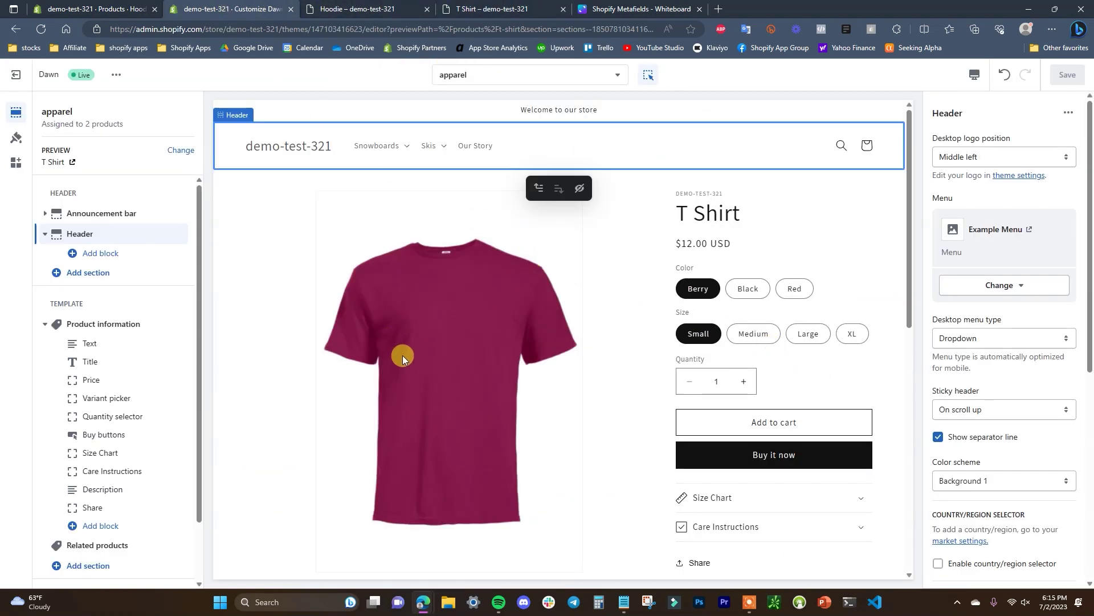
left_click(141, 476)
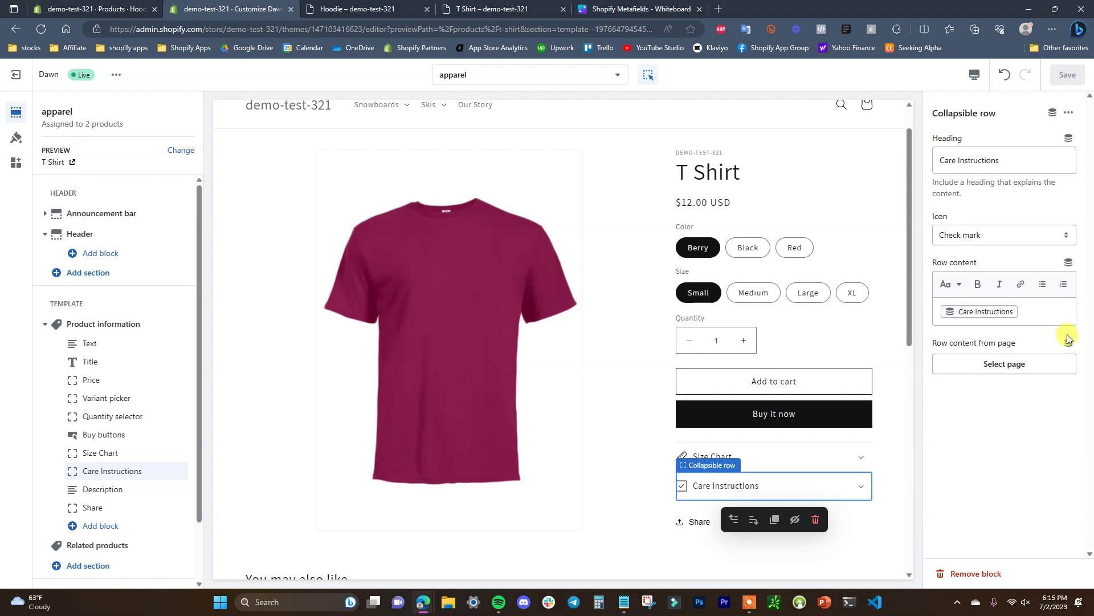
left_click(1066, 344)
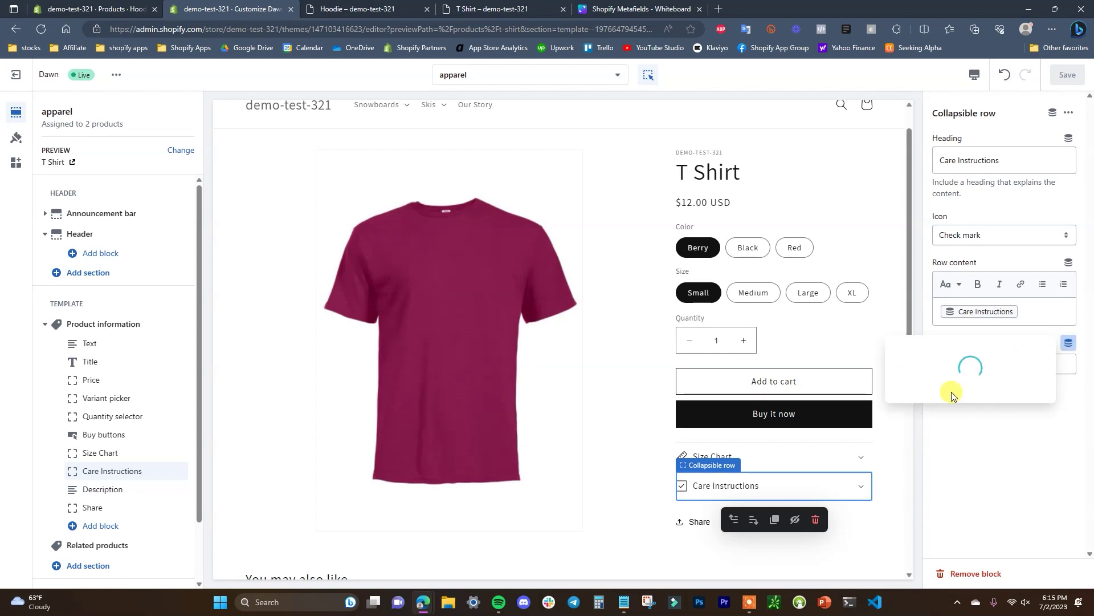
left_click(1053, 310)
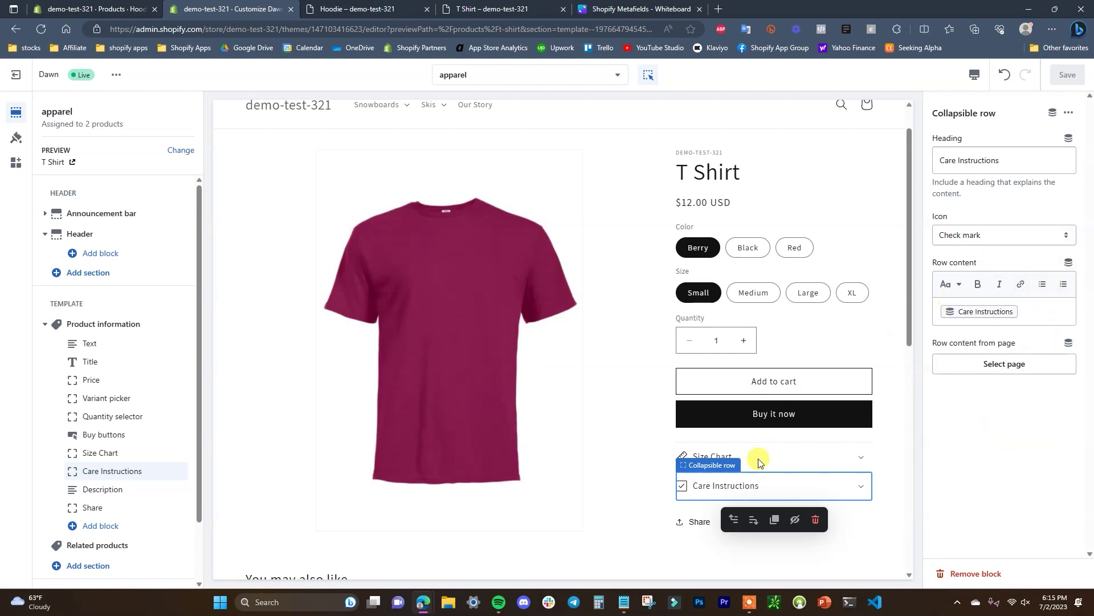
left_click(1065, 346)
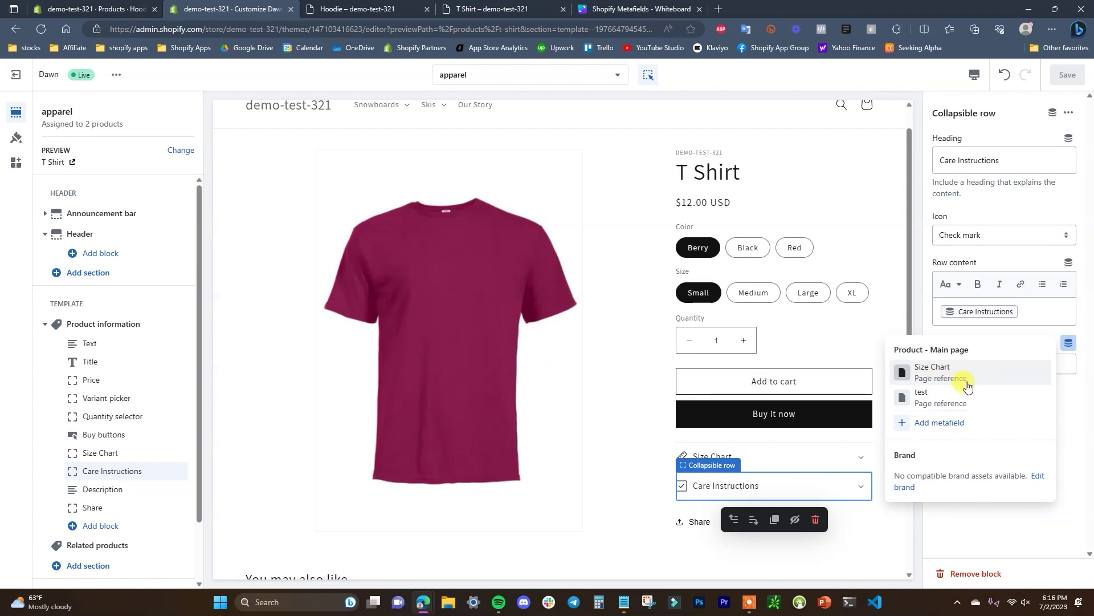
left_click(948, 533)
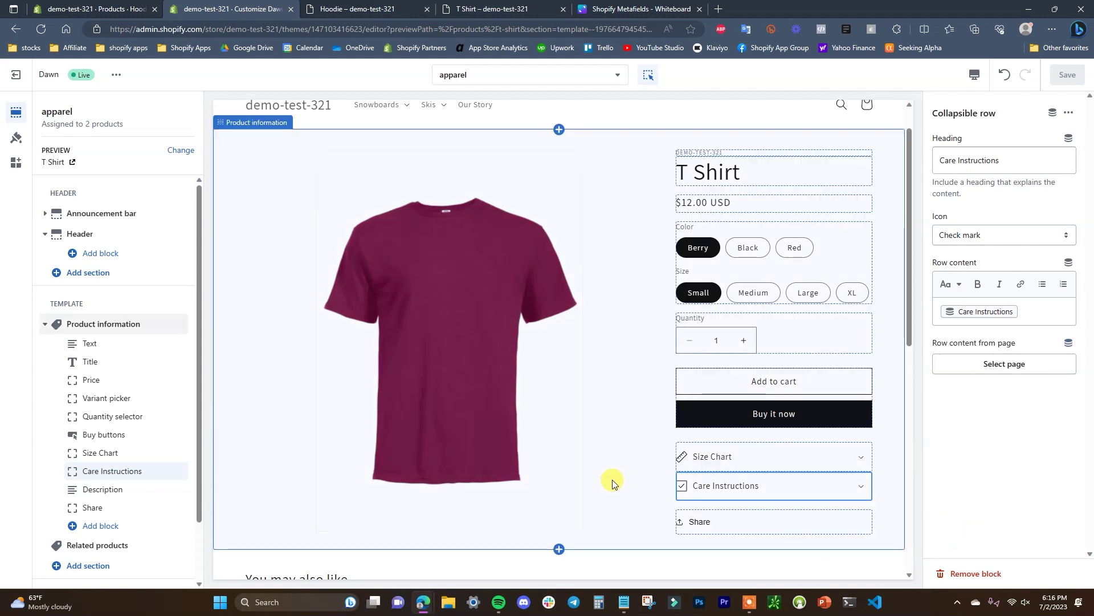